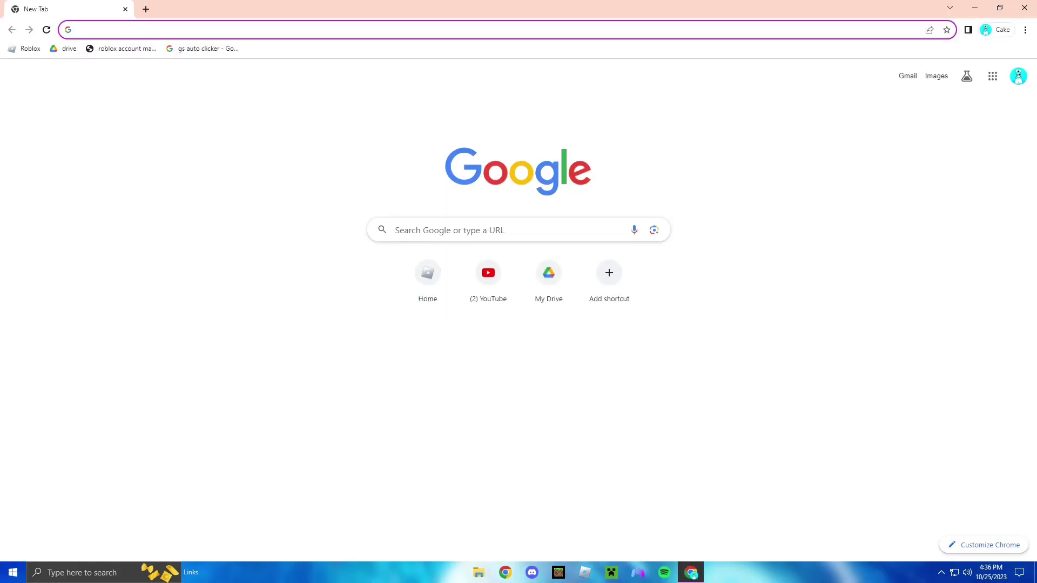
Open the bookmarked search for roblox account manager and go to the ic3w0lf22/Roblox-Account-Manager GitHub page
click(121, 48)
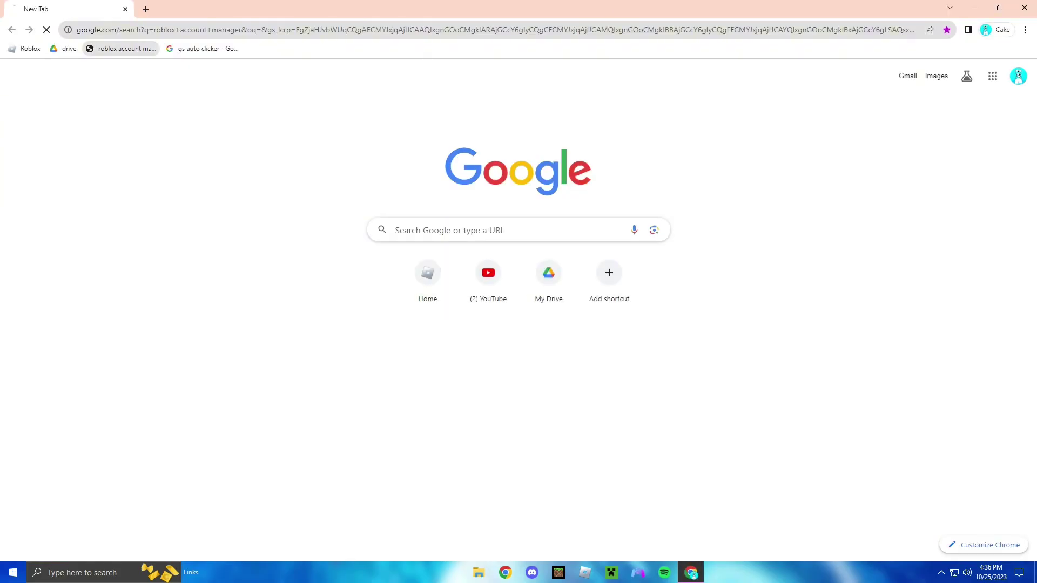
drag(218, 67, 124, 68)
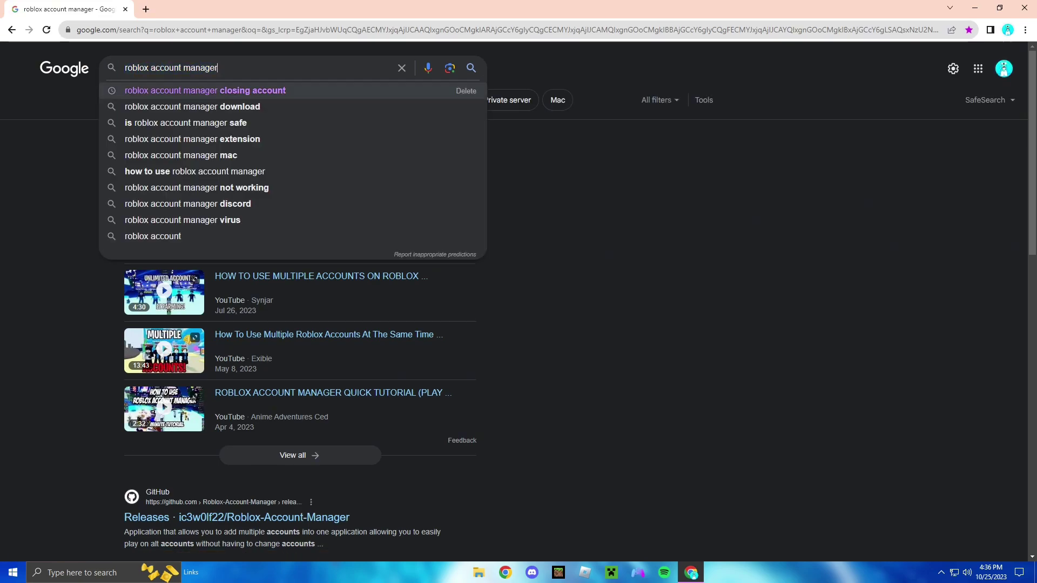
key(Escape)
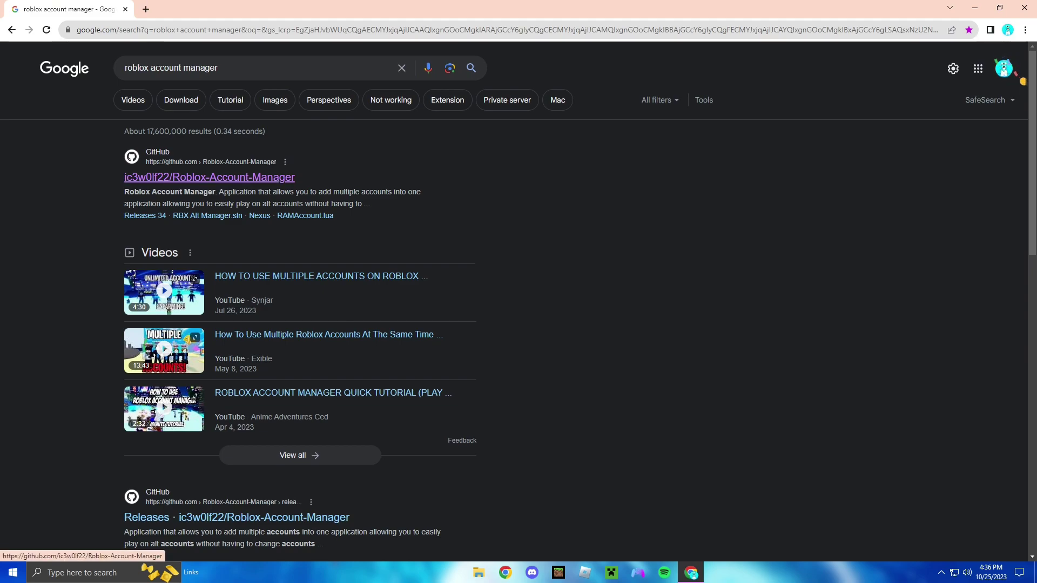
click(210, 177)
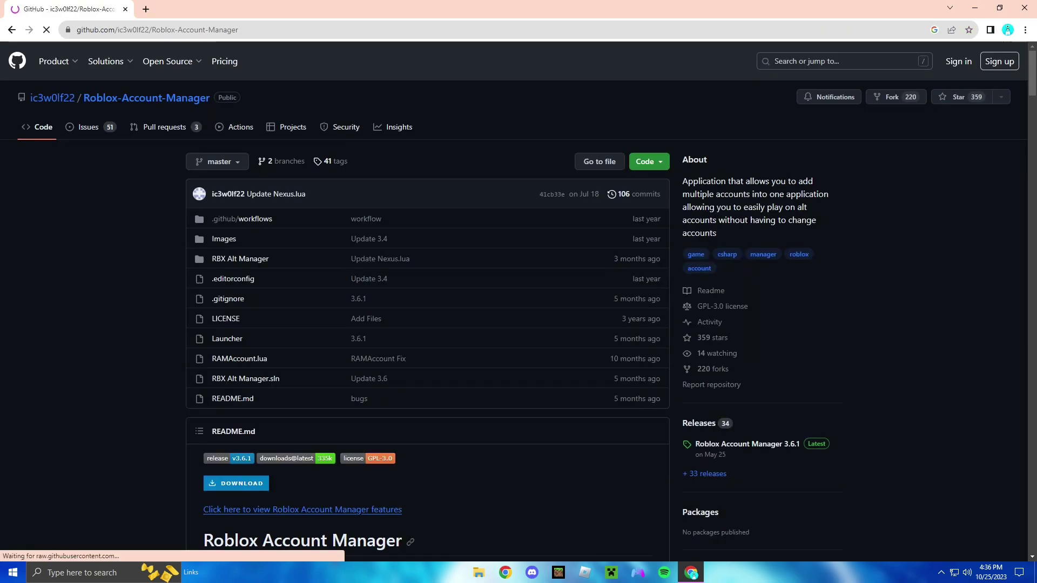
Download the Roblox Account Manager 3.6.1 zip from the repository's README
scroll(514, 280, down, 3)
scroll(427, 232, down, 3)
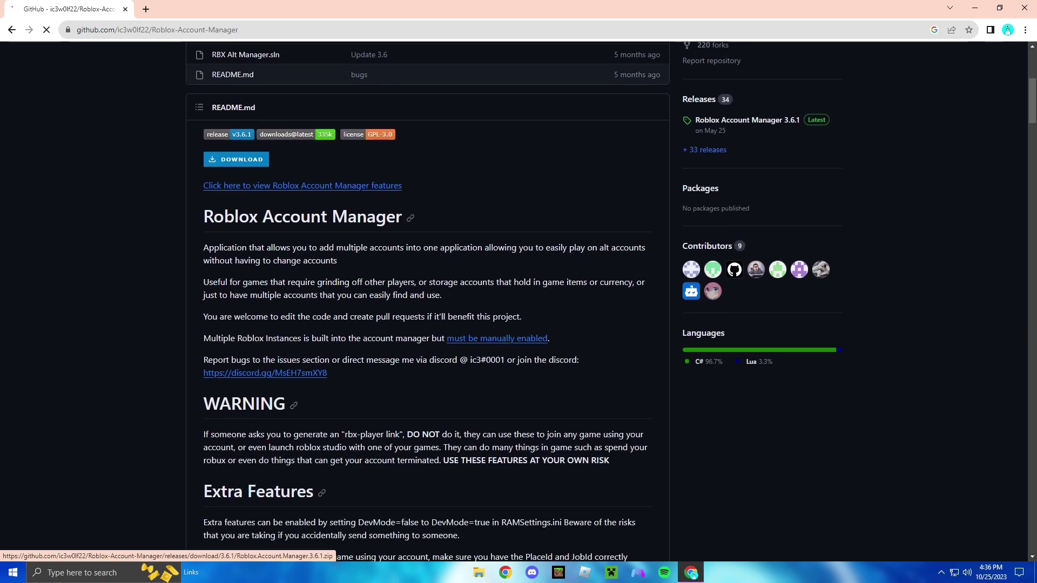
click(236, 160)
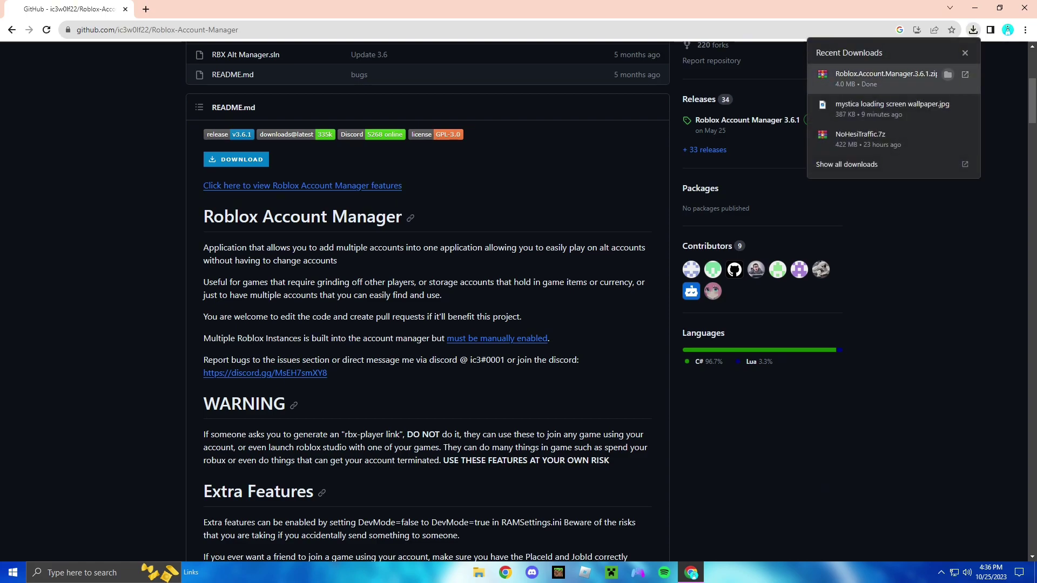
Show the downloaded Roblox.Account.Manager.3.6.1.zip in its folder and extract it to a Roblox.Account.Manager.3.6.1 folder
click(948, 74)
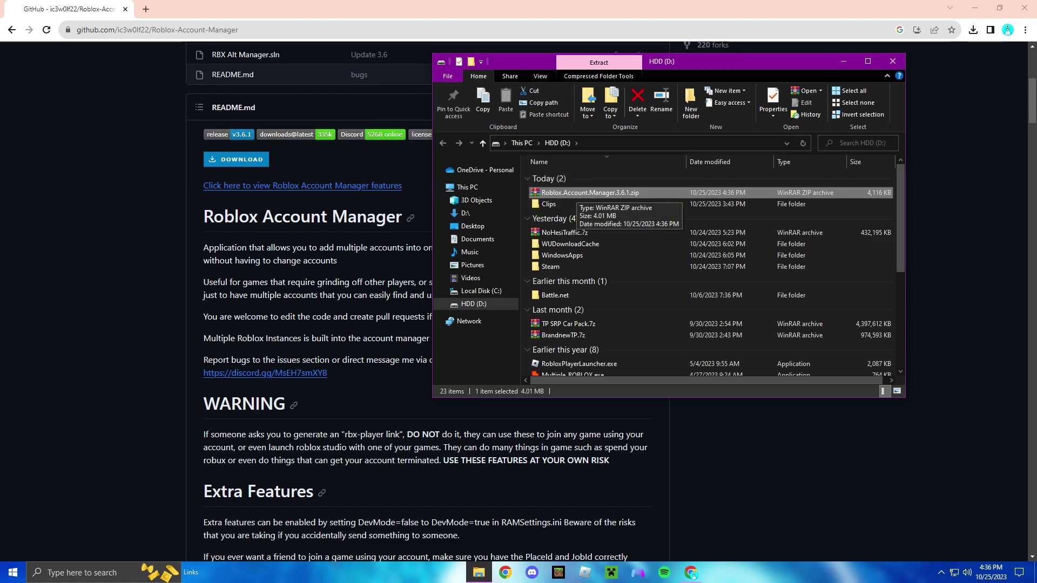
right_click(576, 193)
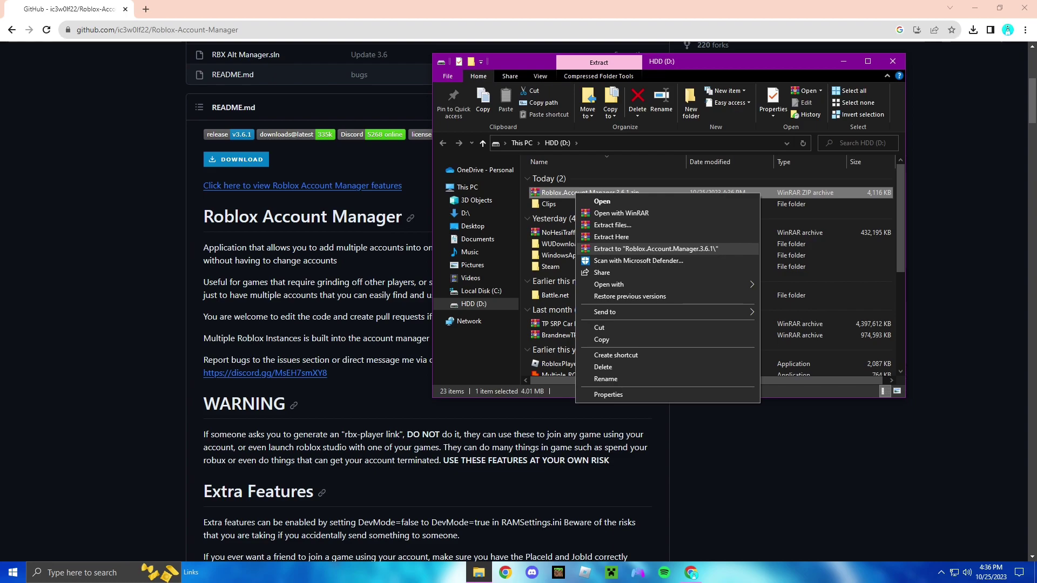
click(656, 248)
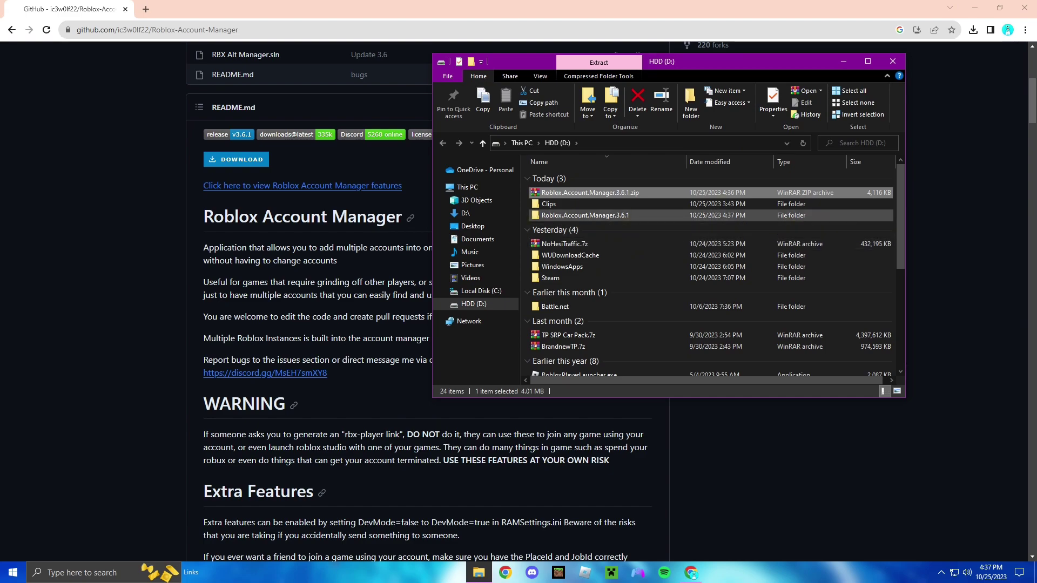
Open the extracted Roblox.Account.Manager.3.6.1 folder and its Roblox Account Manager subfolder, and select Roblox Account Manager.exe
click(656, 215)
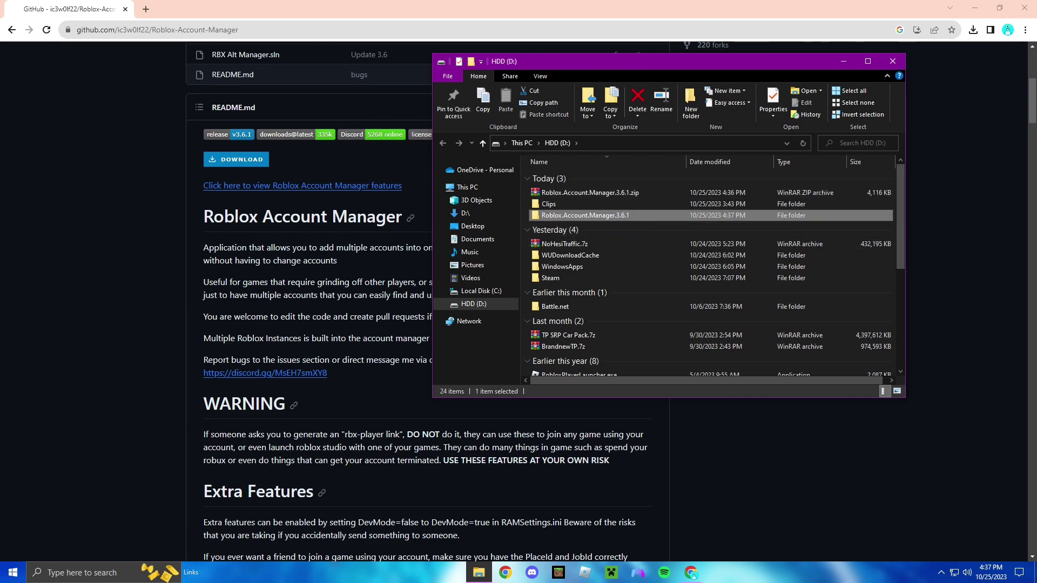
double_click(585, 215)
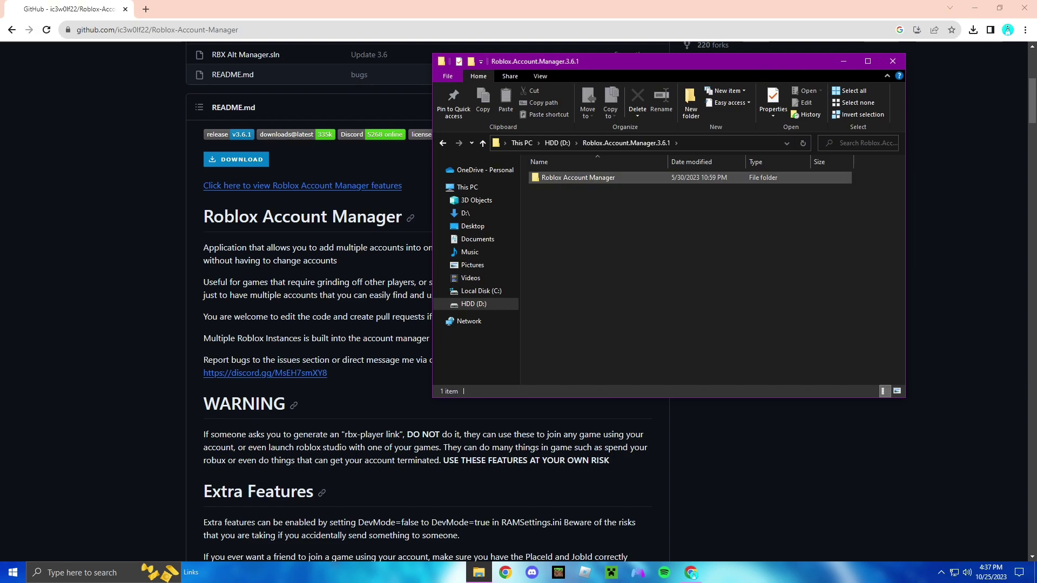
double_click(578, 177)
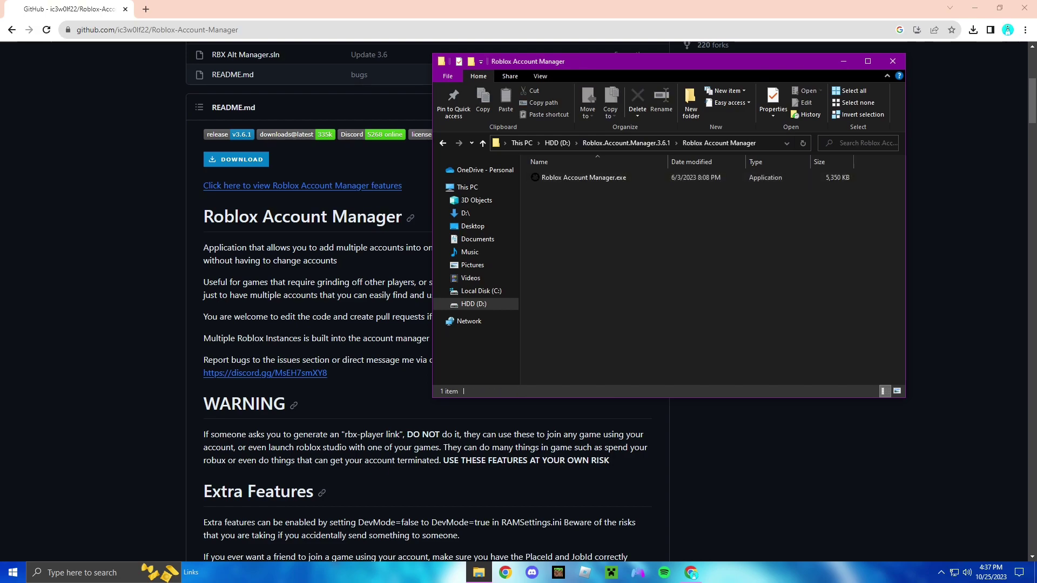
click(578, 177)
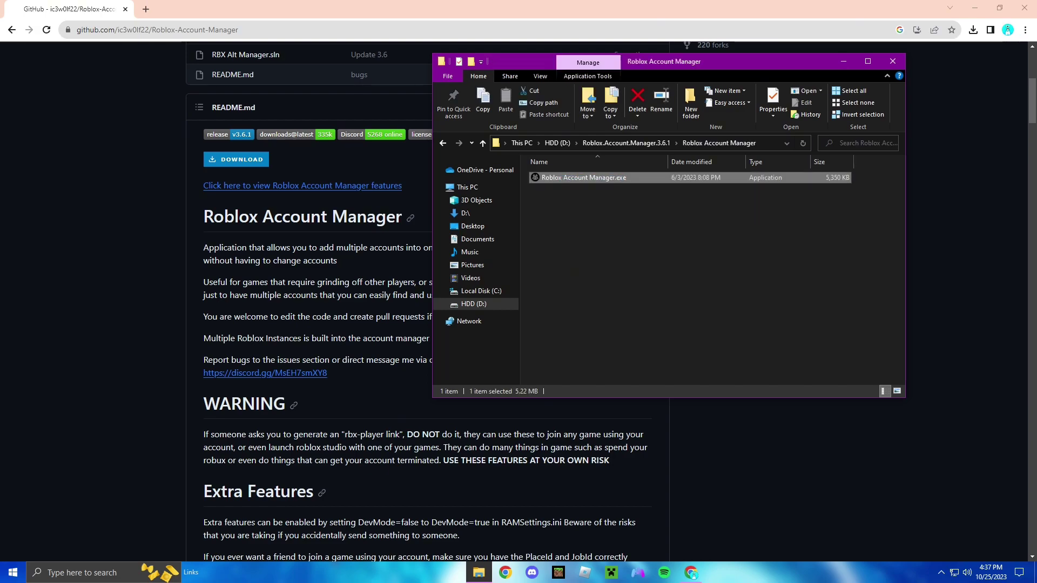
Create a desktop shortcut for Roblox Account Manager.exe and minimize the open windows to show the desktop
right_click(630, 179)
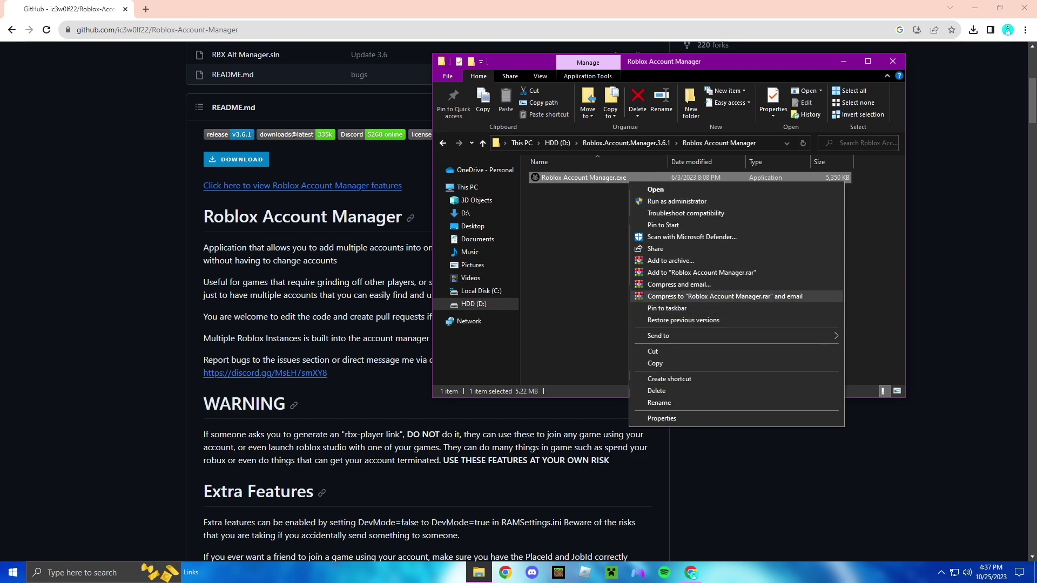
mouse_move(729, 335)
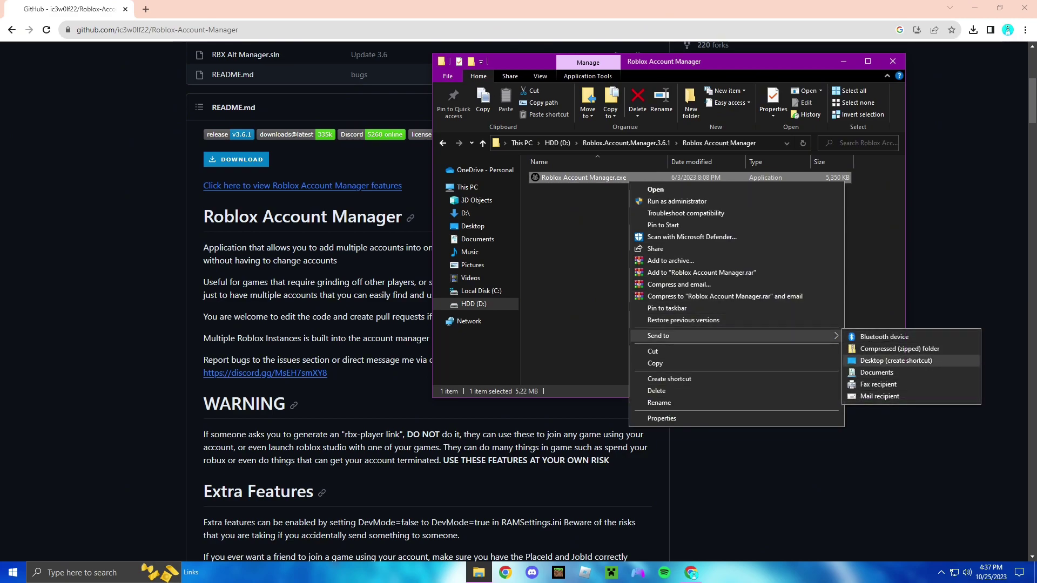
click(875, 281)
right_click(619, 180)
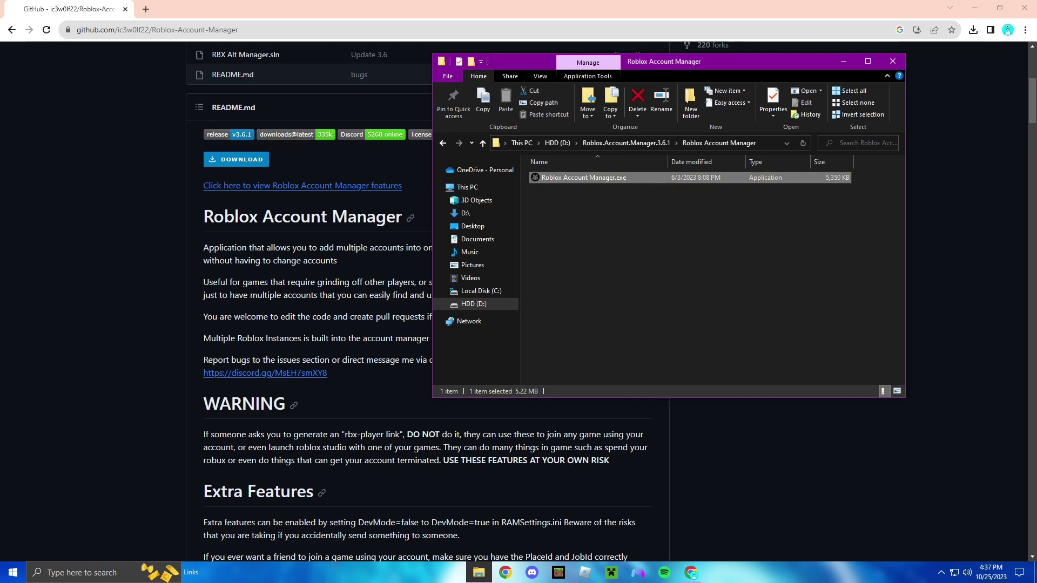
mouse_move(729, 337)
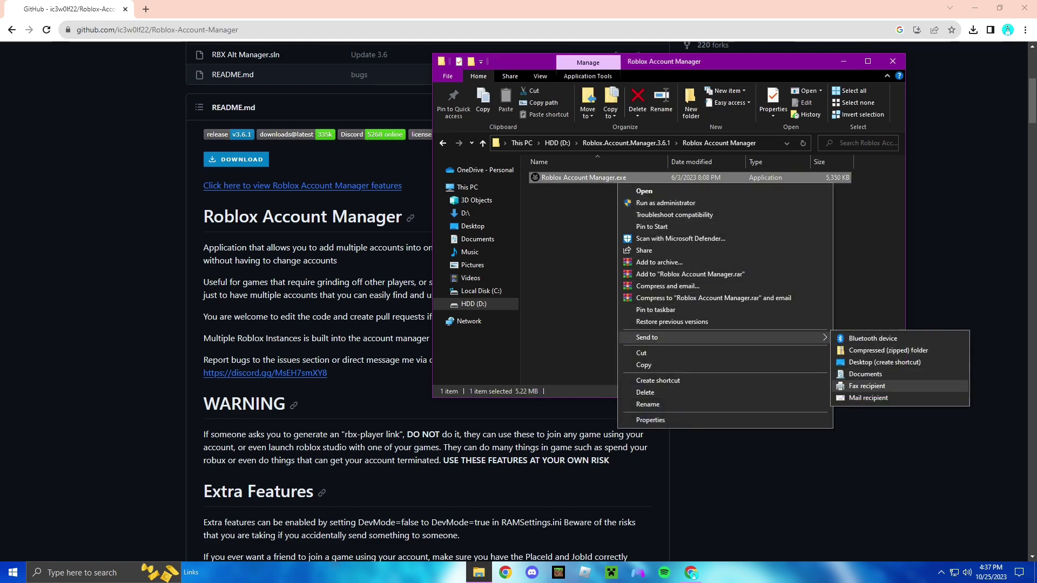
key(Return)
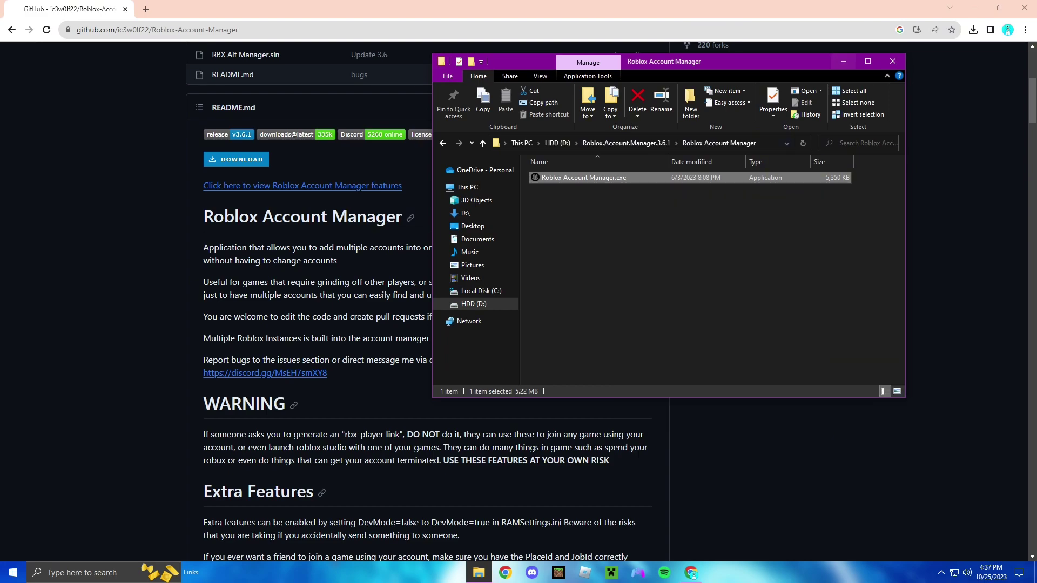
click(843, 62)
click(975, 8)
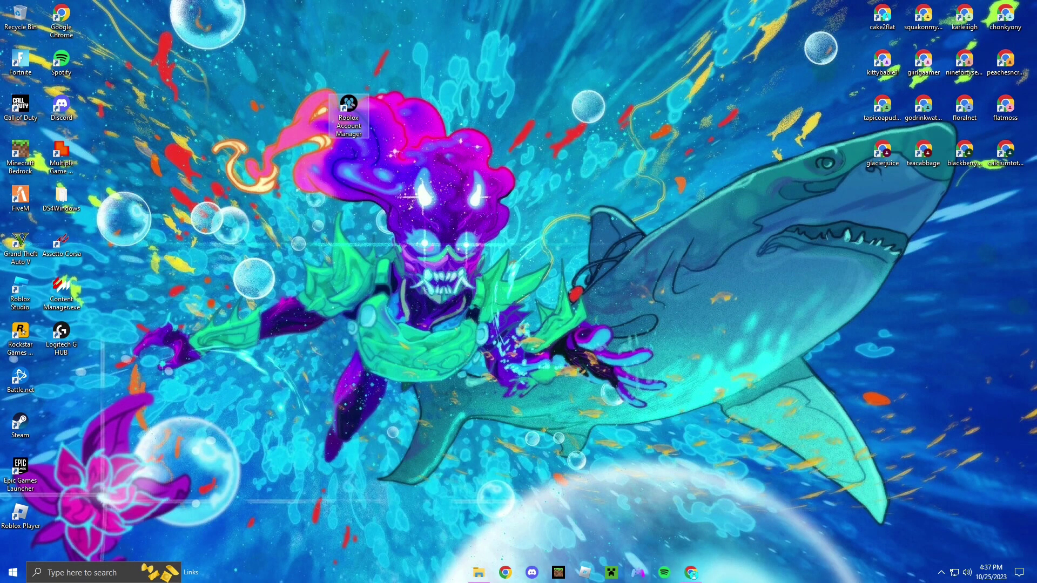
Return to Chrome, search for gs auto clicker in a new tab, and open the GS Auto Clicker site at goldensoft.org
click(691, 572)
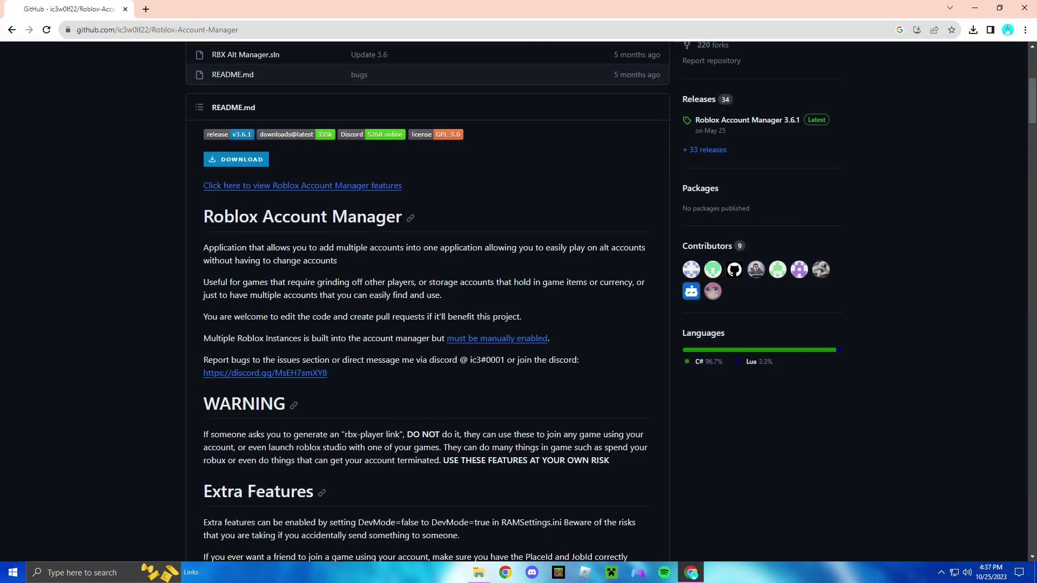
key(ctrl+t)
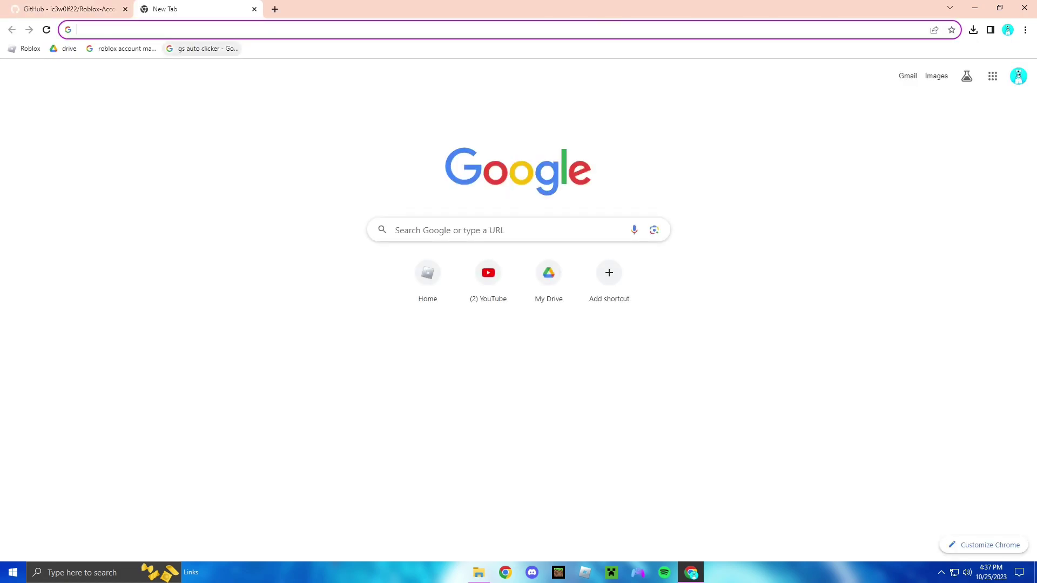
click(202, 48)
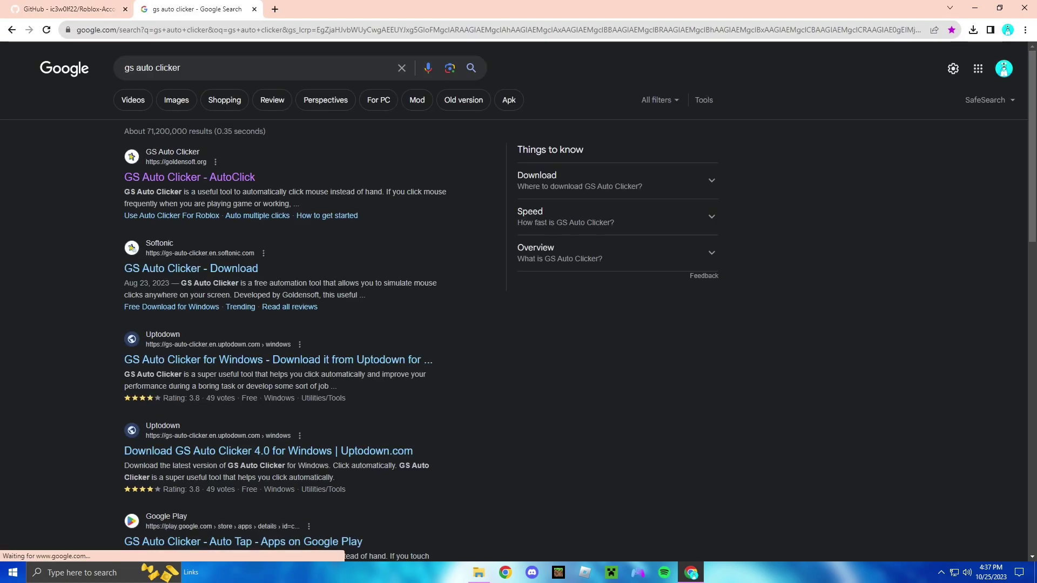
triple_click(152, 68)
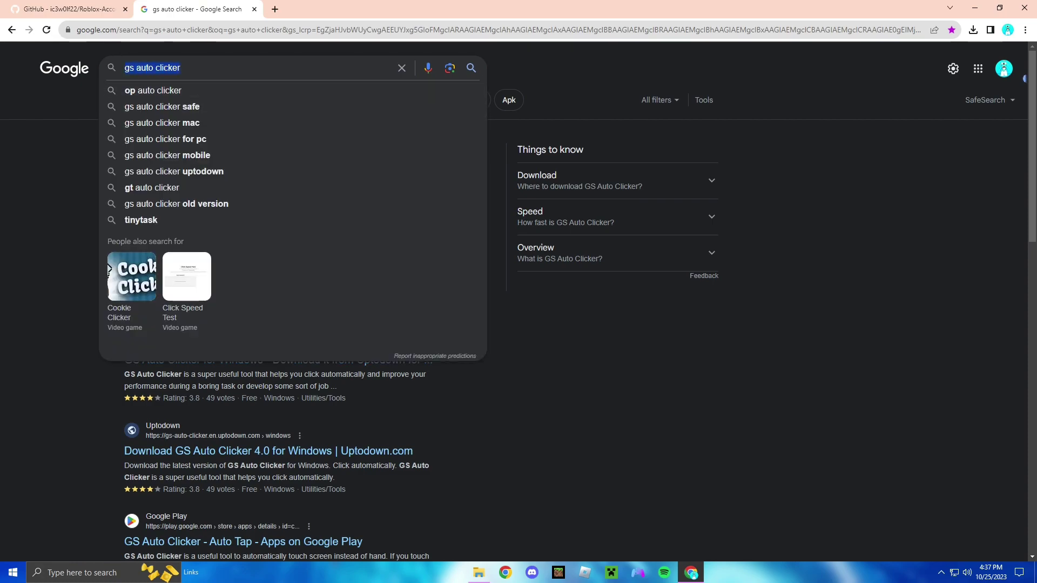
key(Return)
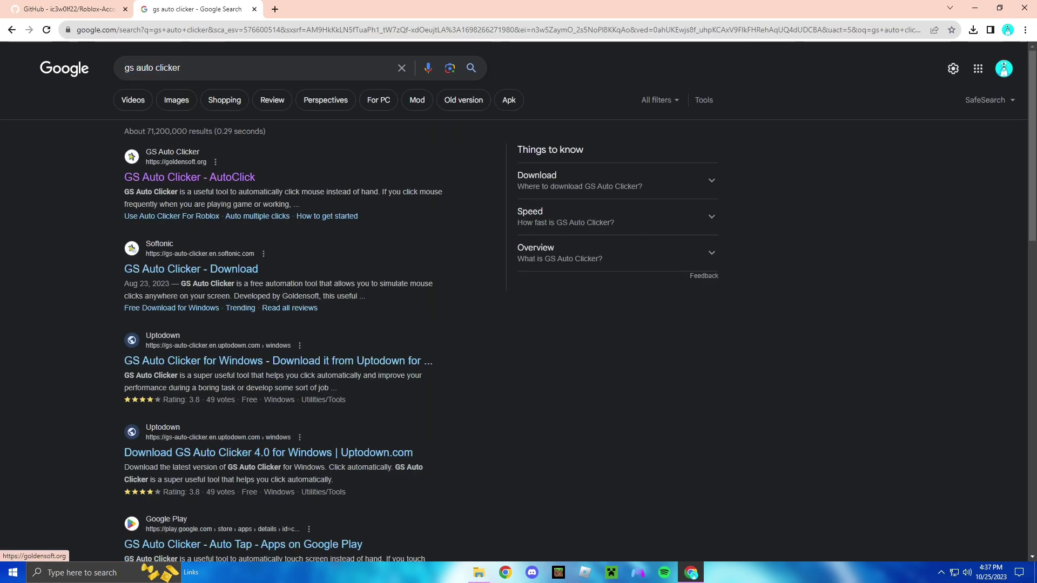
click(189, 177)
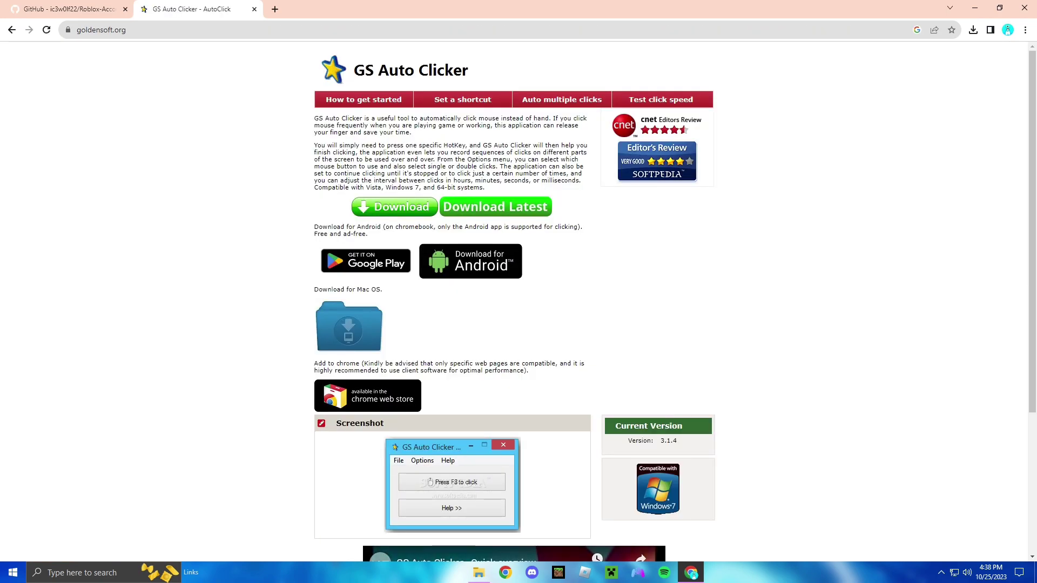
Download gs-auto-clicker-4-0.exe through the GS Auto Clicker site and show the file in its folder
click(393, 206)
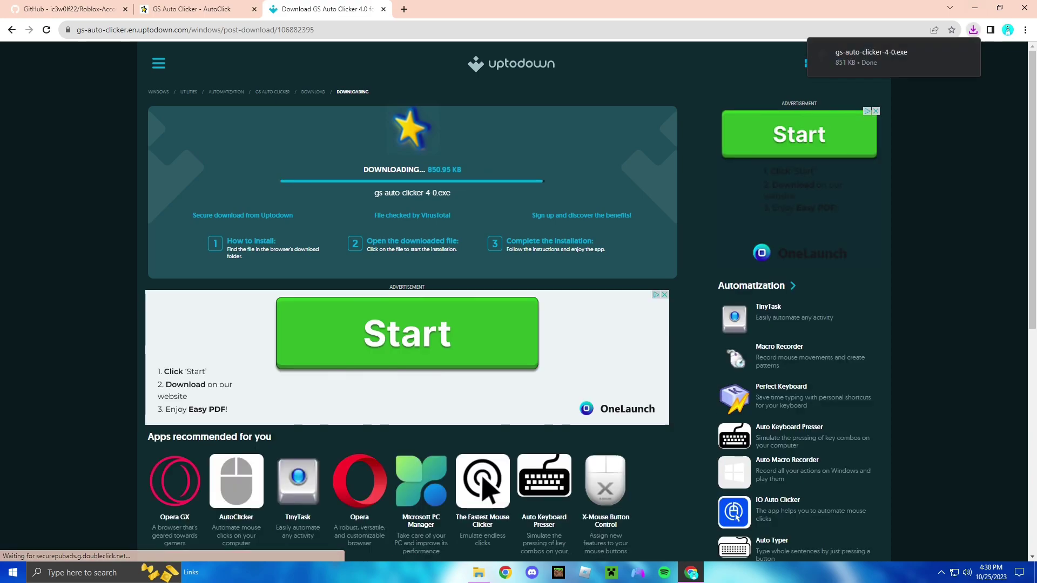
click(973, 29)
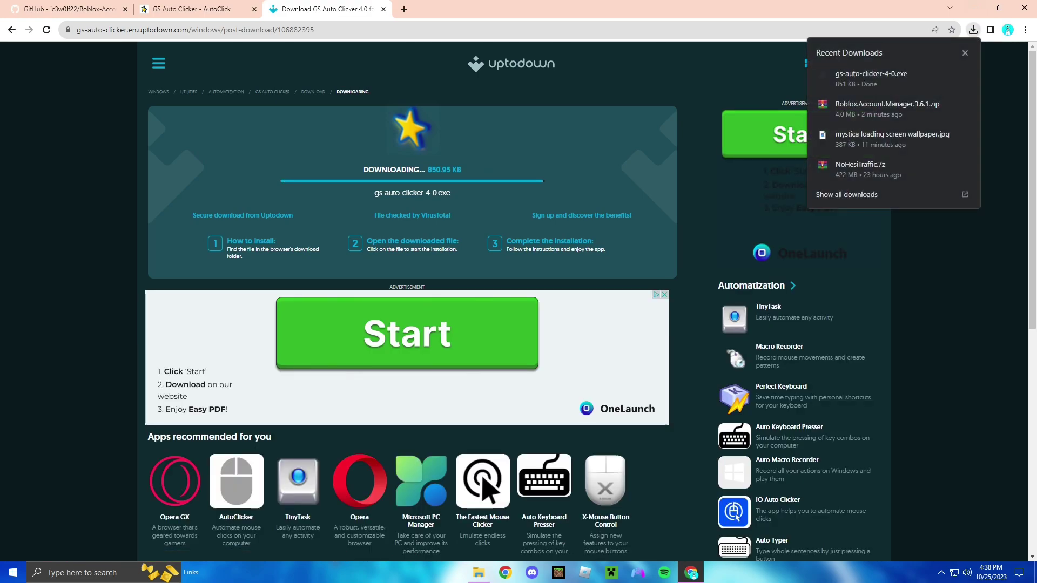
click(948, 74)
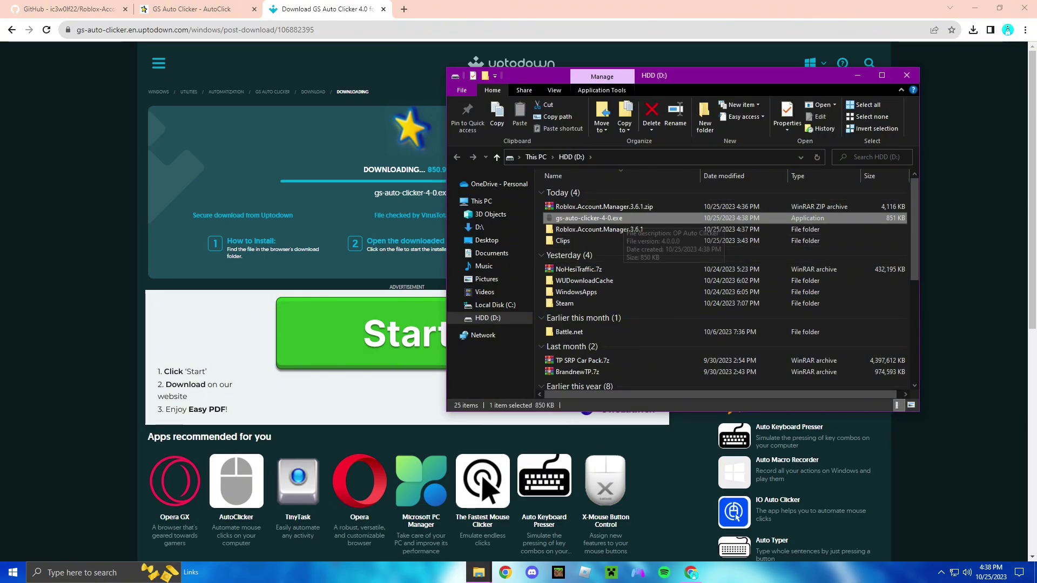
Create a desktop shortcut for gs-auto-clicker-4-0.exe
right_click(624, 218)
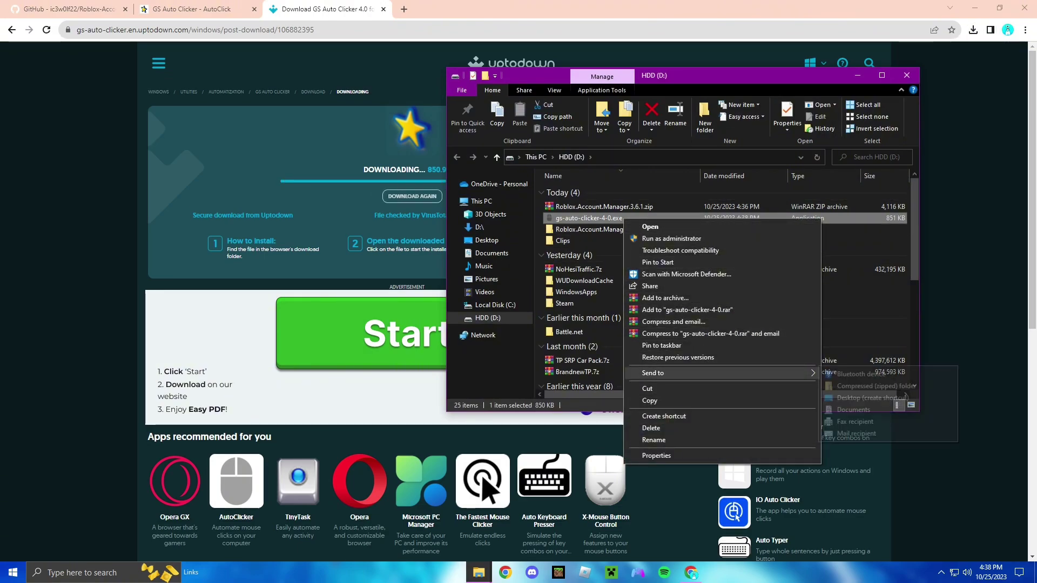
mouse_move(675, 373)
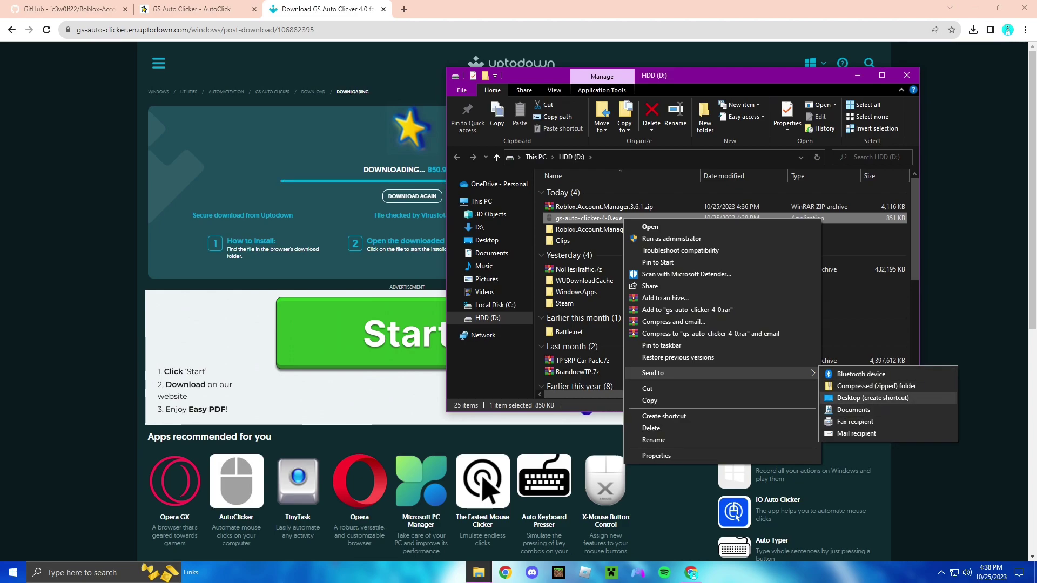
click(588, 218)
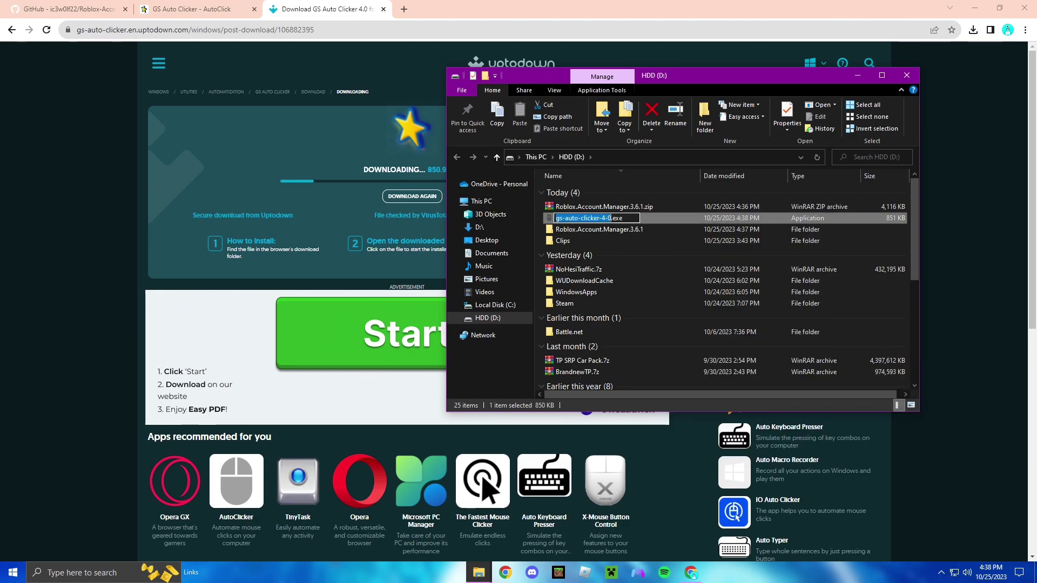
right_click(664, 219)
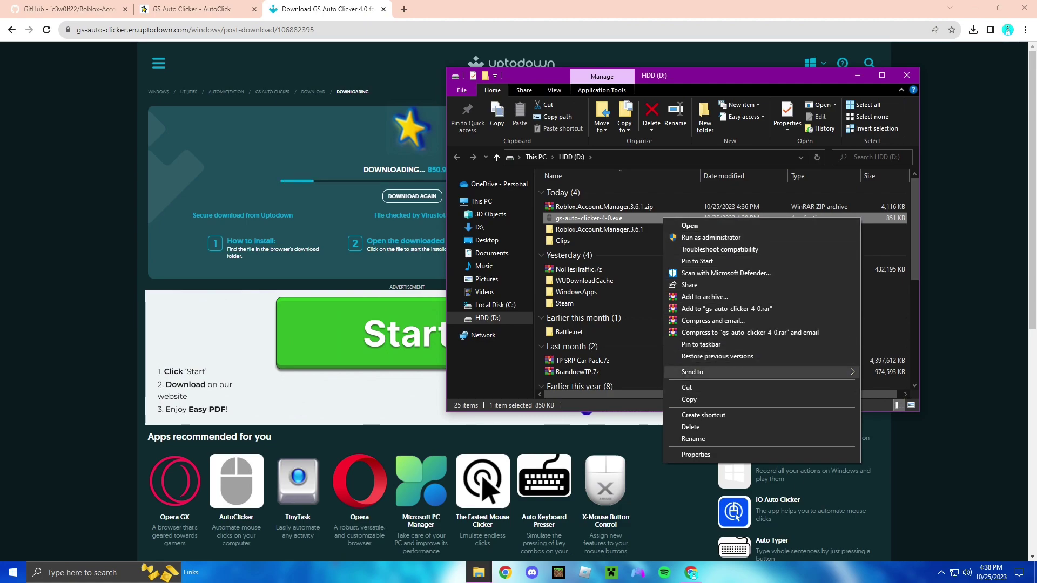
mouse_move(702, 373)
click(912, 397)
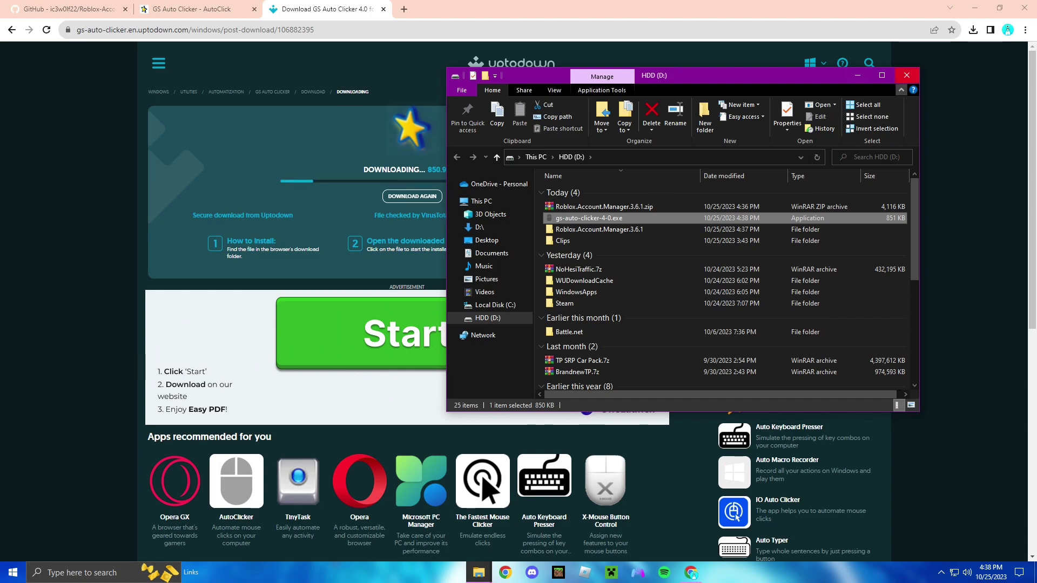
Close the HDD (D:) folder window and both GS Auto Clicker browser tabs
click(906, 75)
click(383, 9)
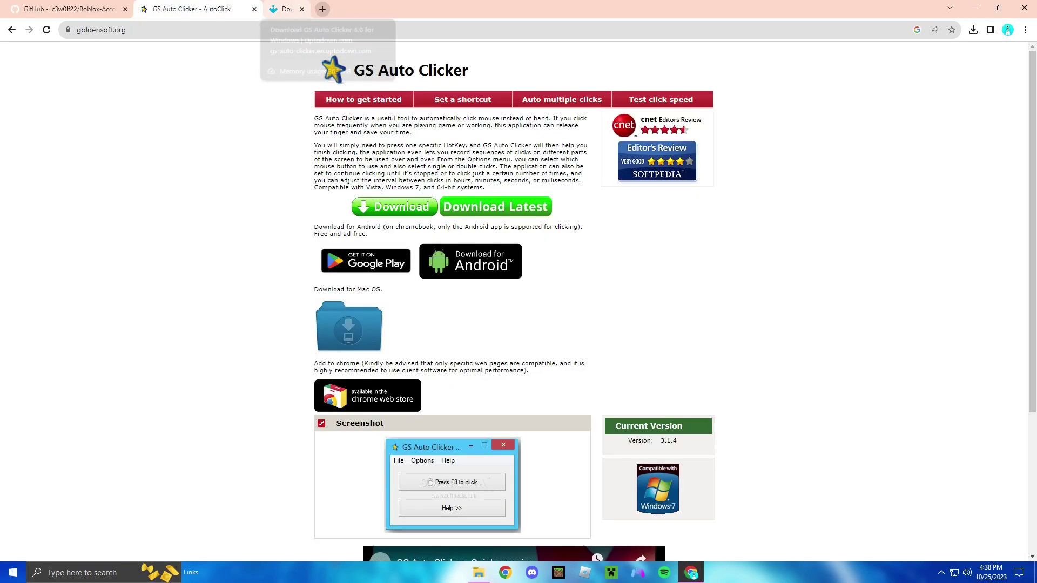
click(254, 8)
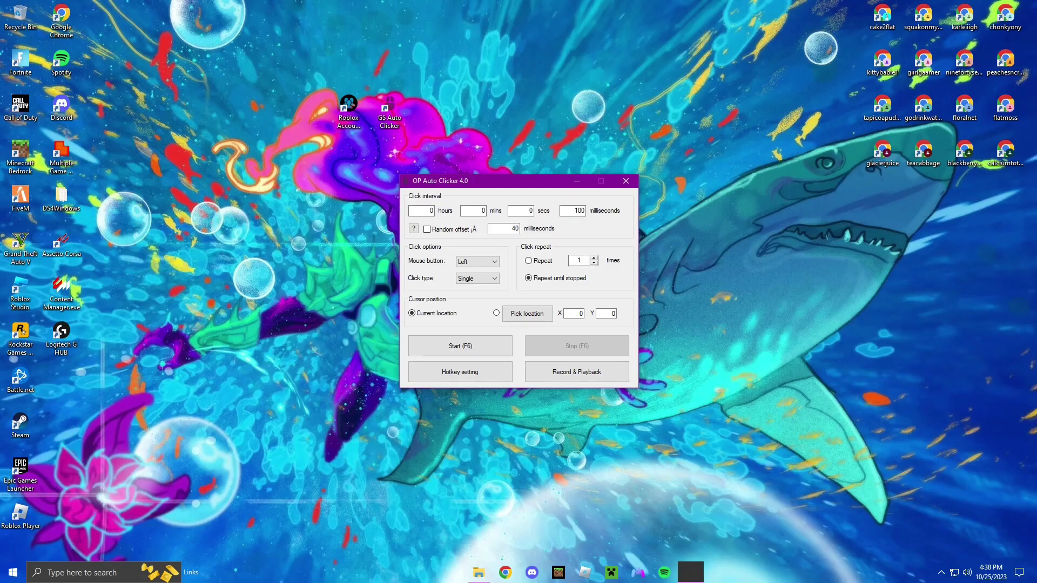
Configure double clicks every 5 seconds at picked location X 124, Y 42, and open Record & Playback
drag(497, 182, 505, 201)
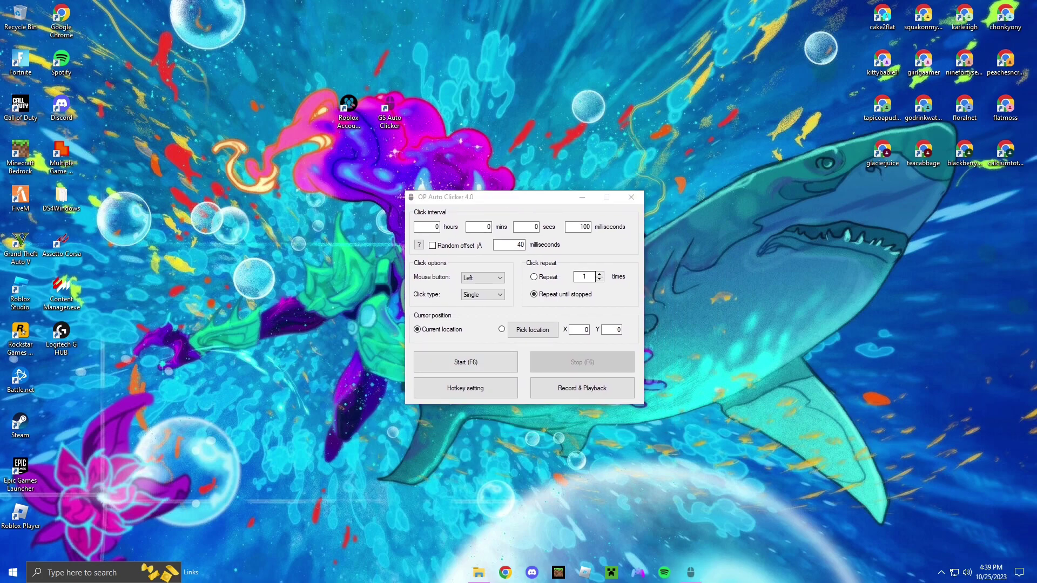
click(482, 277)
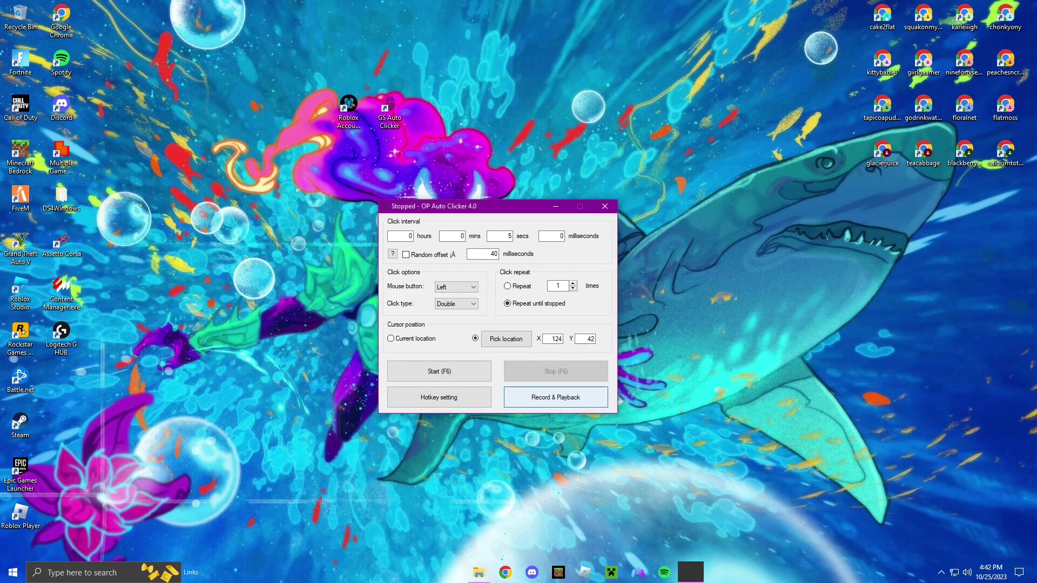
click(555, 397)
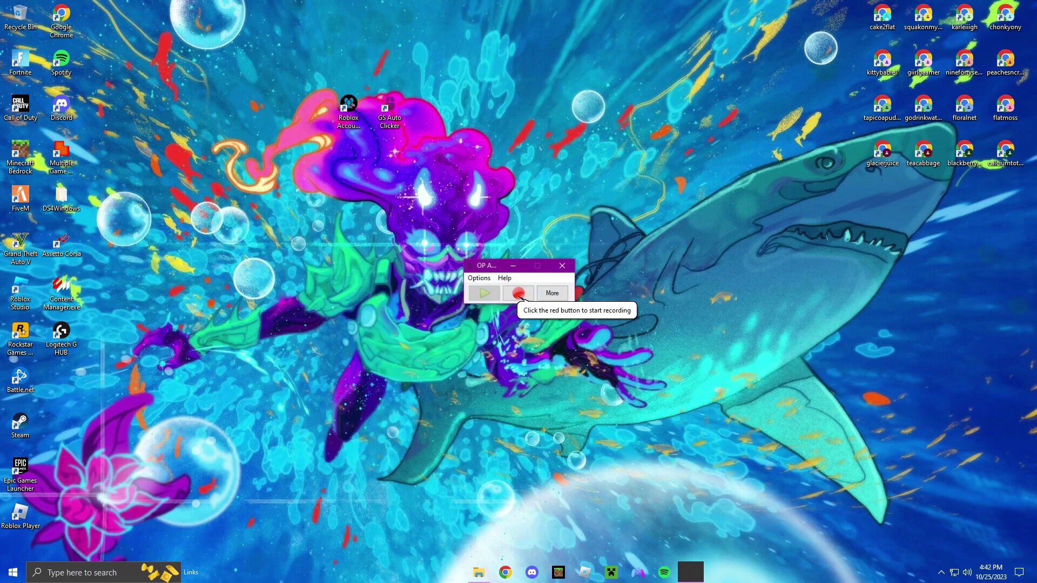
Move the recorder window clear of the centre and confirm a playback speed of 1 X
drag(489, 266, 545, 241)
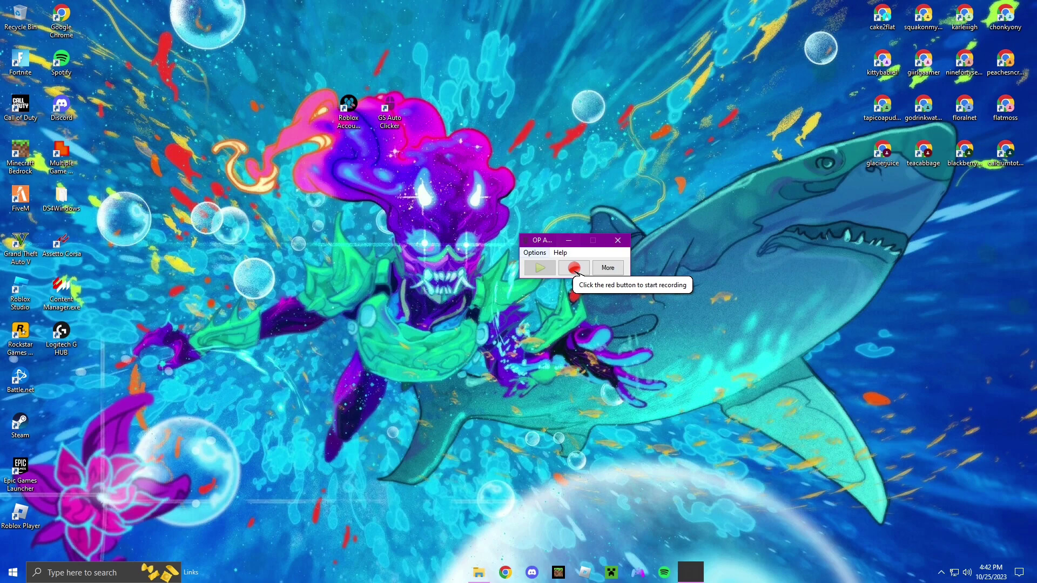
click(560, 252)
click(534, 253)
click(534, 252)
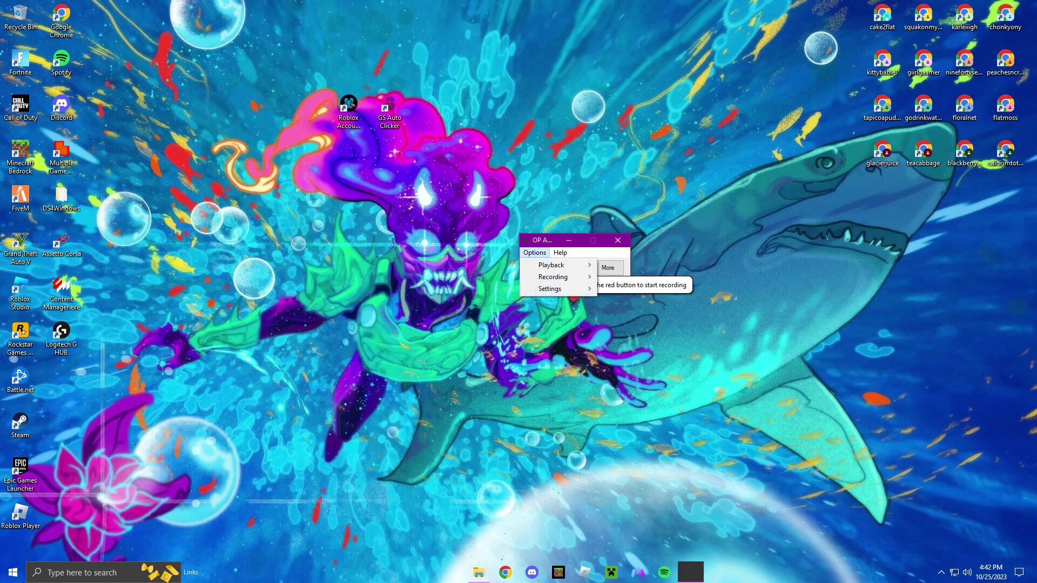
mouse_move(556, 264)
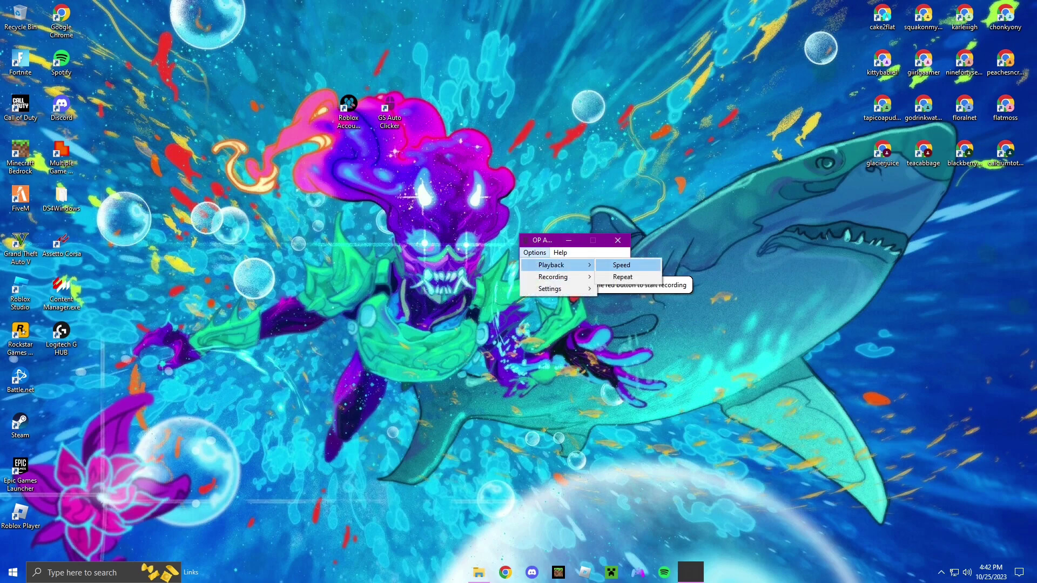
click(621, 265)
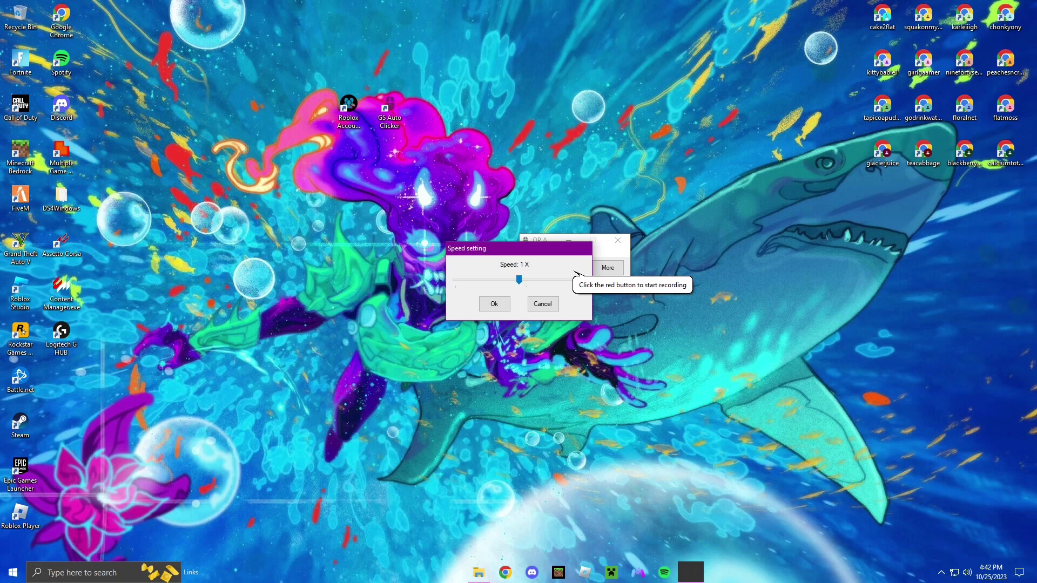
click(494, 303)
Set the recording's playback to repeat until stopped, with no interval enabled
click(535, 252)
mouse_move(534, 252)
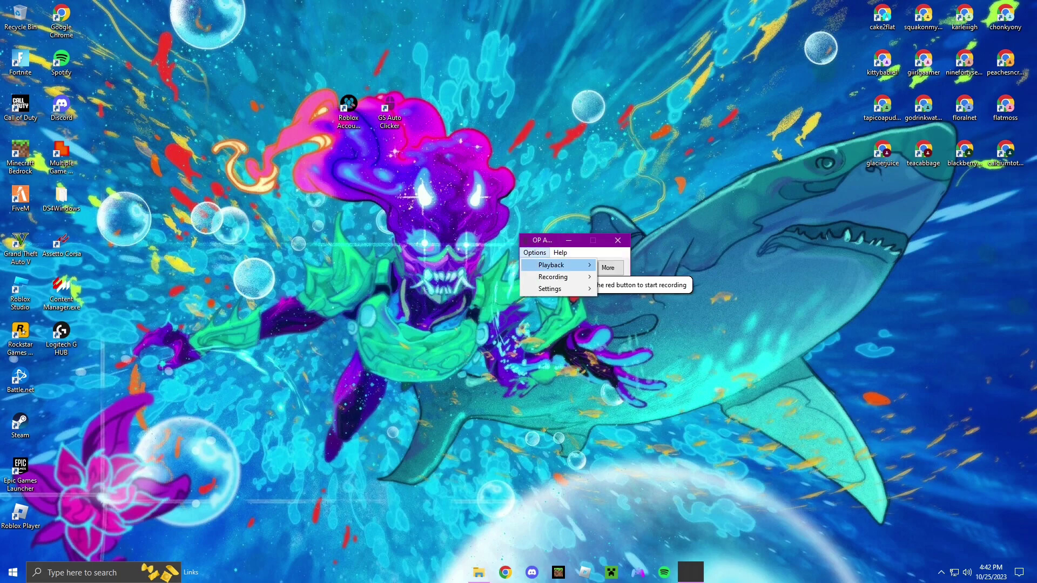
click(616, 277)
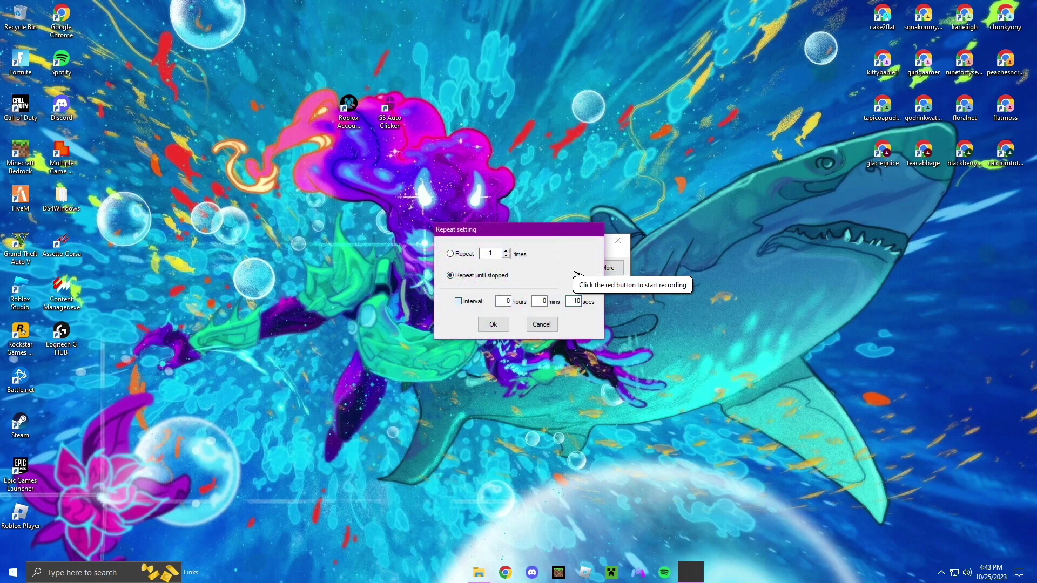
click(493, 324)
Set the recording options to capture mouse clicks, mouse moves and delay
click(535, 252)
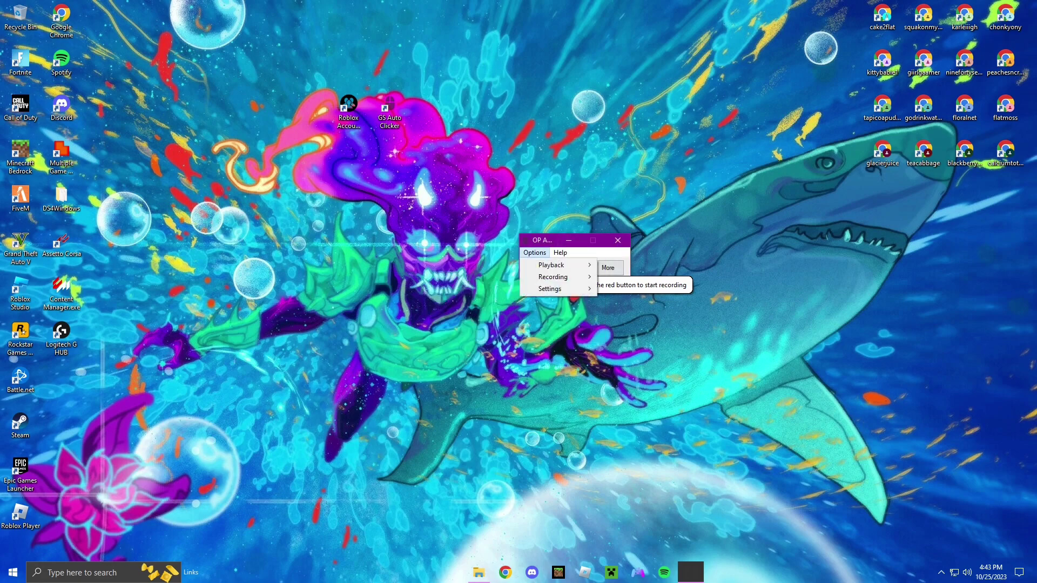
mouse_move(561, 276)
click(615, 278)
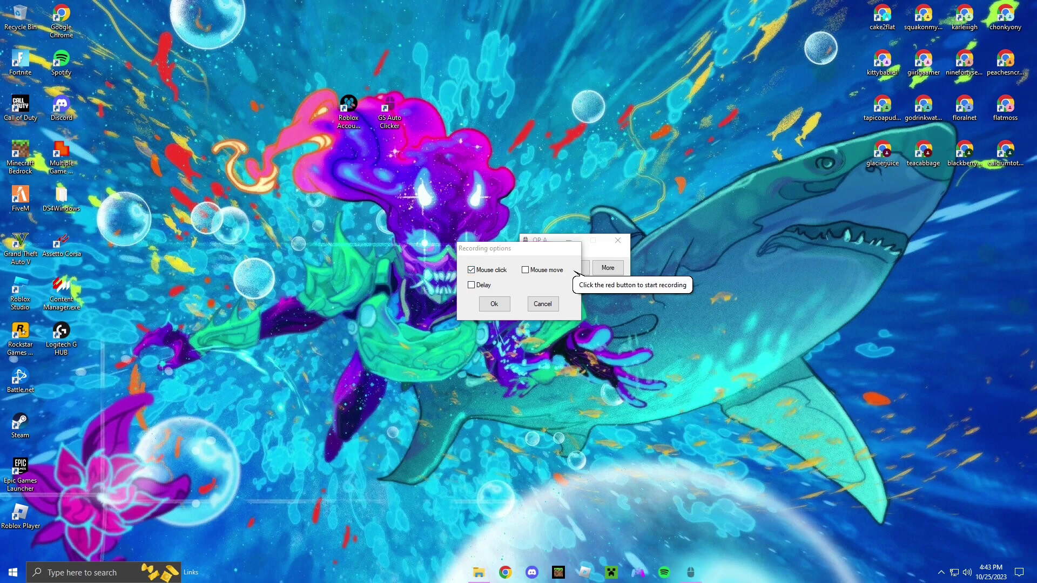
click(576, 272)
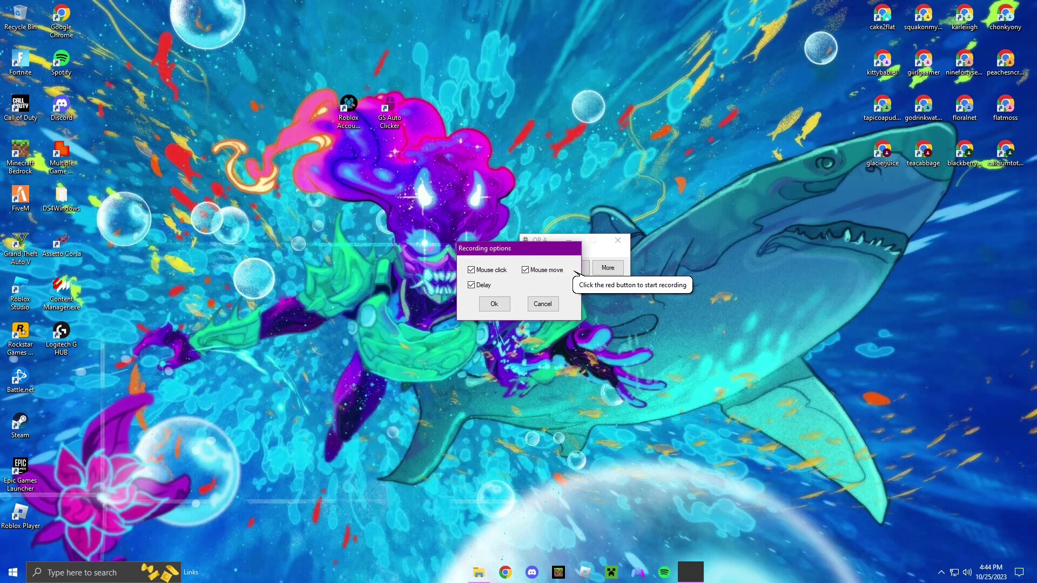
click(494, 304)
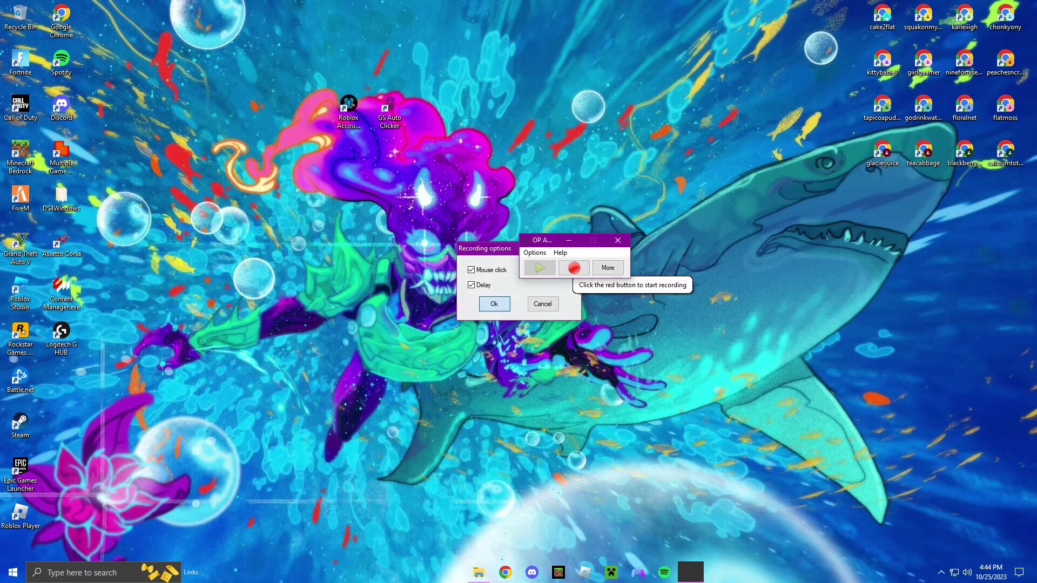
Set the recorder's Playback/Stop hotkey to CTRL+1 in the hotkey settings
click(560, 252)
mouse_move(534, 252)
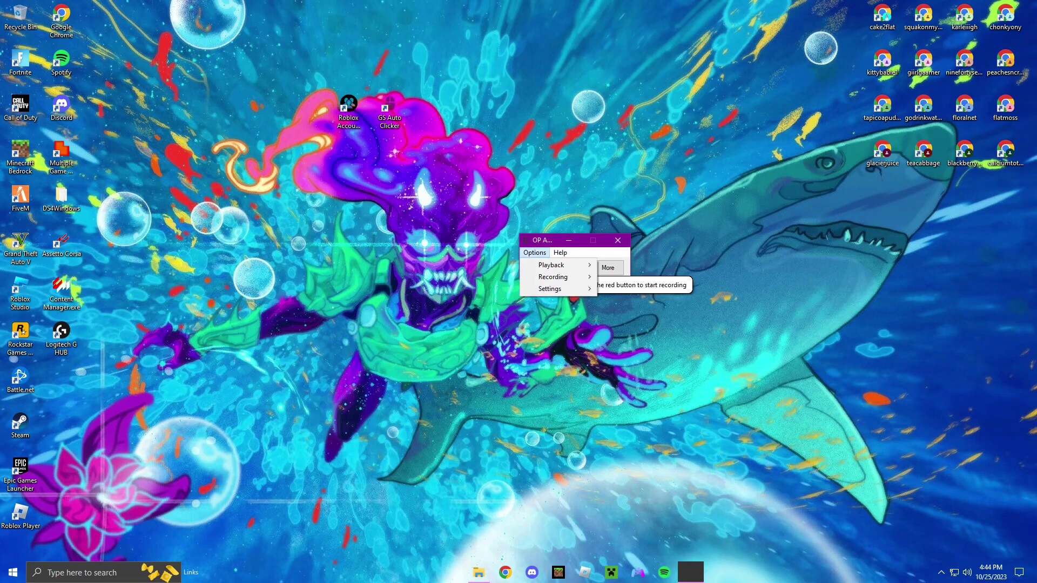
mouse_move(558, 288)
click(625, 288)
double_click(553, 266)
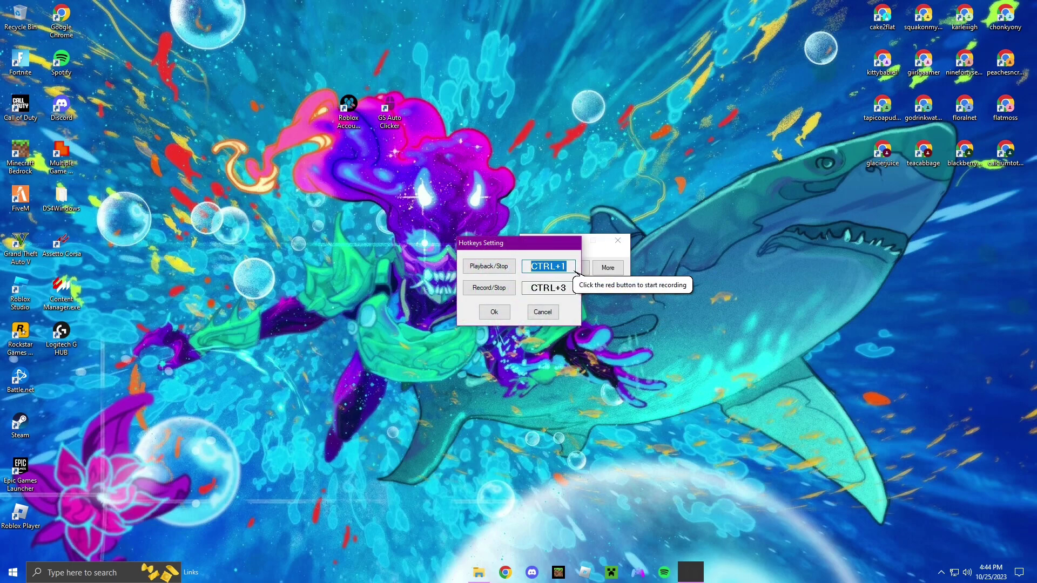
key(ctrl+1)
drag(567, 266, 513, 266)
key(ctrl+1)
key(ctrl+1)
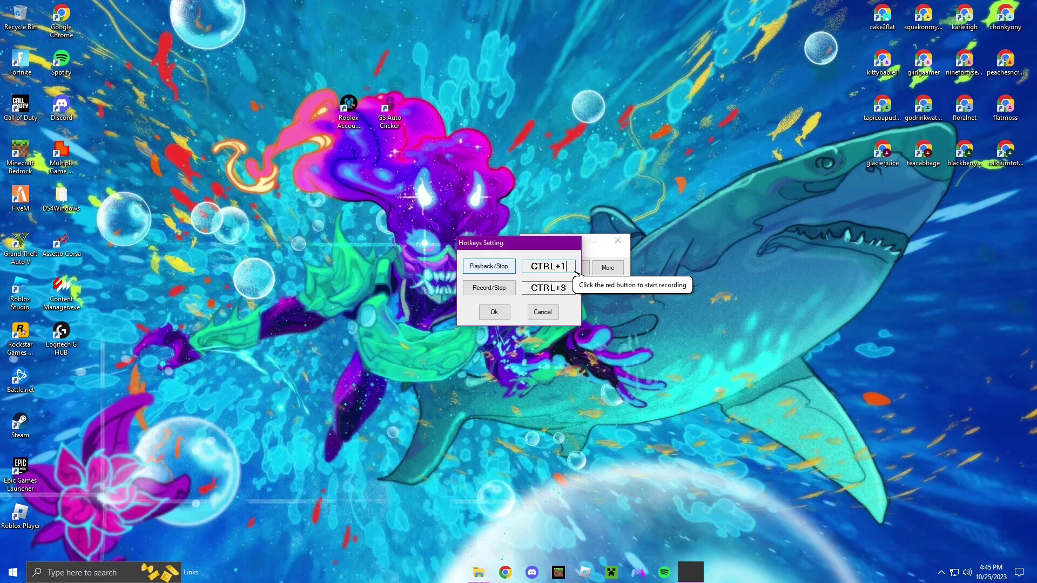
key(Tab)
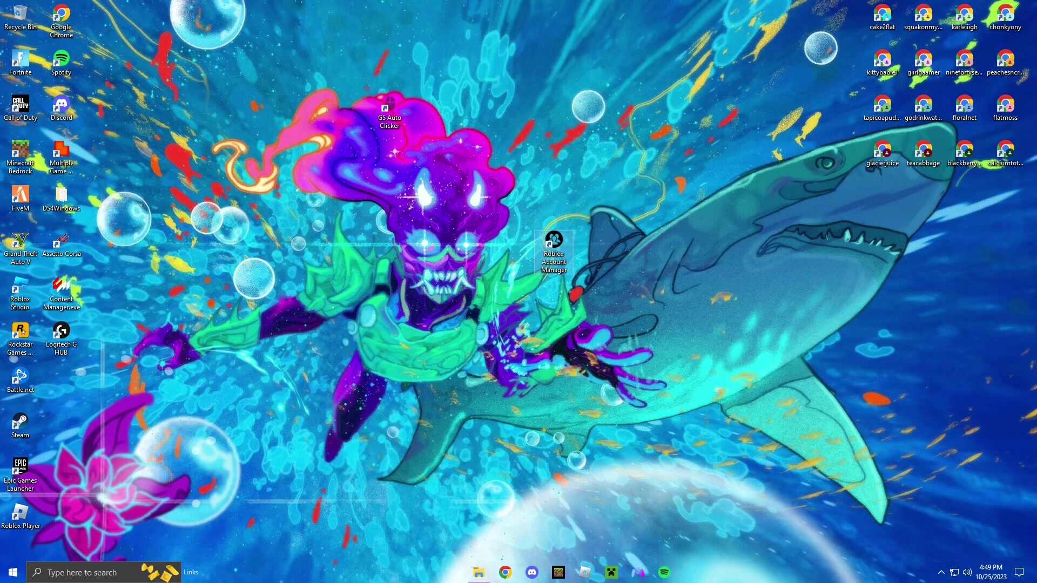
Launch Roblox Account Manager from the desktop and unlock it by submitting its password
double_click(553, 251)
click(519, 333)
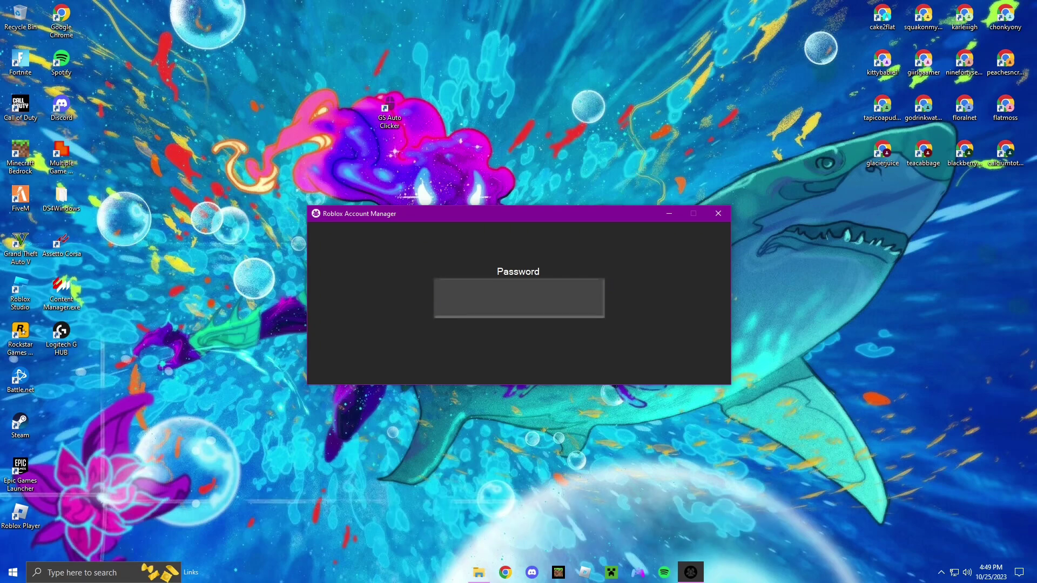
key(Return)
click(562, 325)
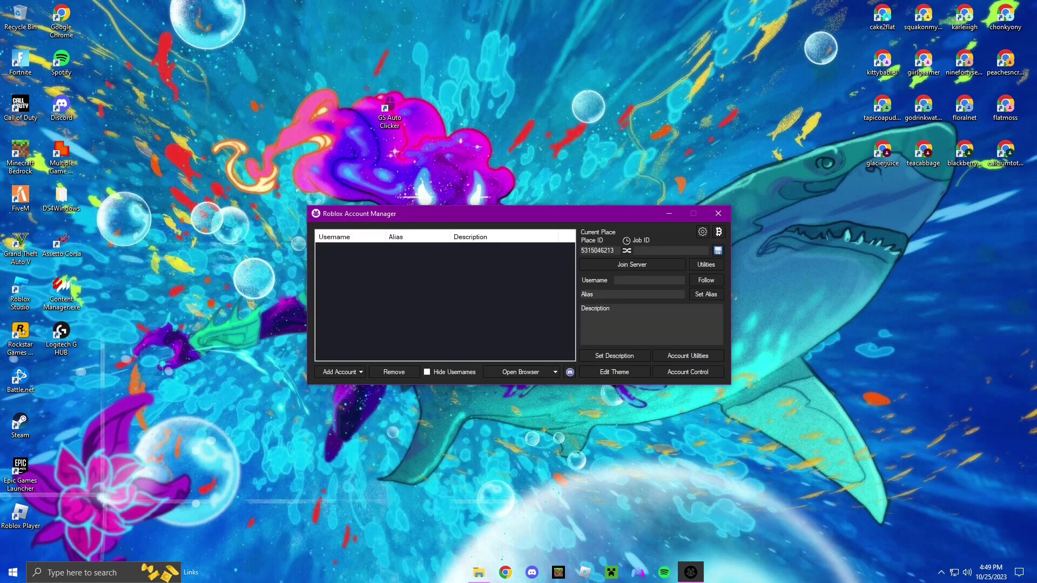
Enable Multi Roblox in Roblox Account Manager's general settings
mouse_move(643, 213)
mouse_down()
mouse_move(638, 183)
mouse_move(634, 203)
mouse_up()
click(694, 221)
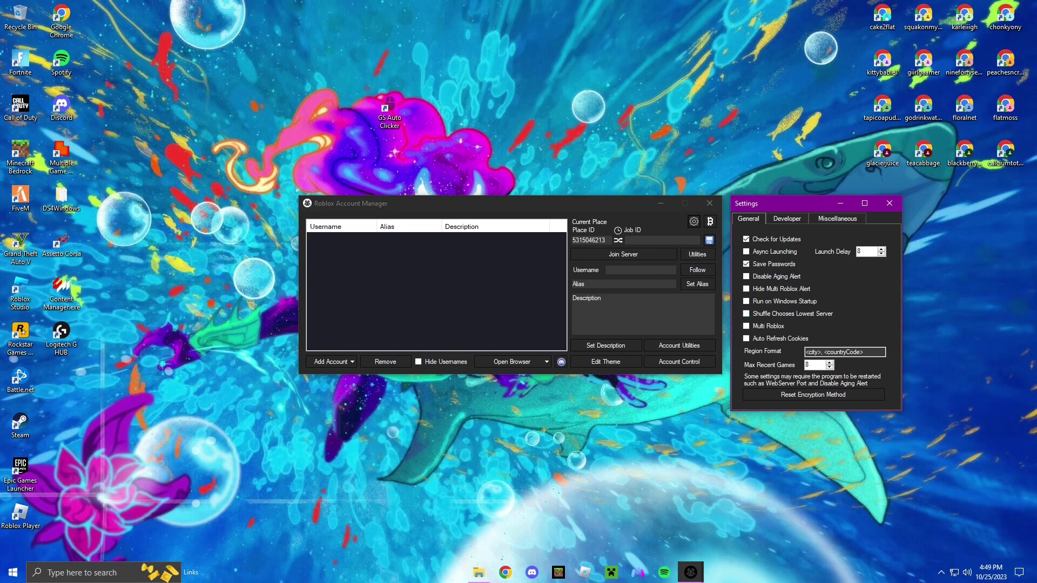
click(747, 326)
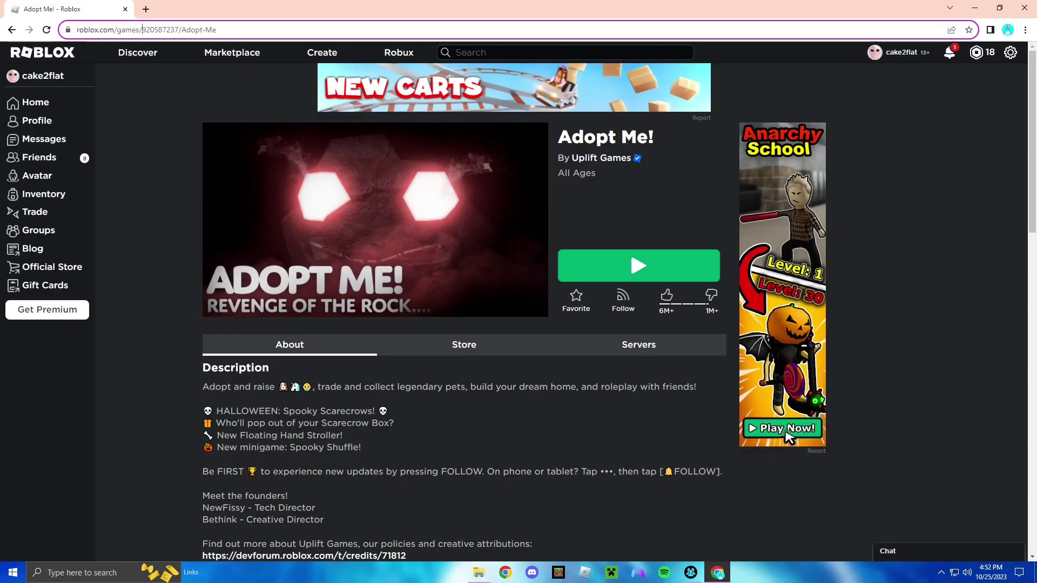
Copy the place ID 920587237 from the Adopt Me! page address in Chrome
drag(158, 30, 179, 29)
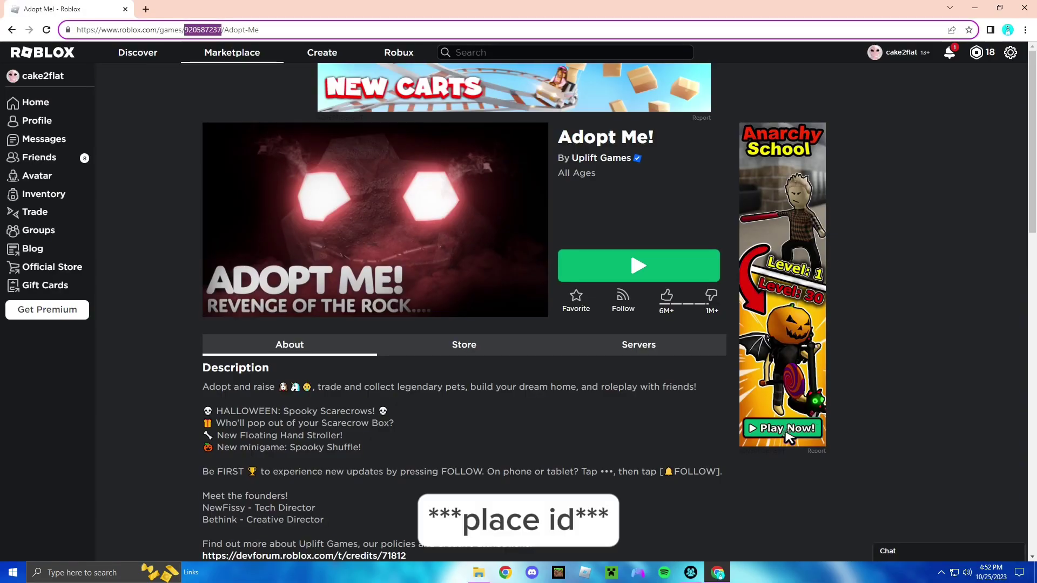
key(shift+Left)
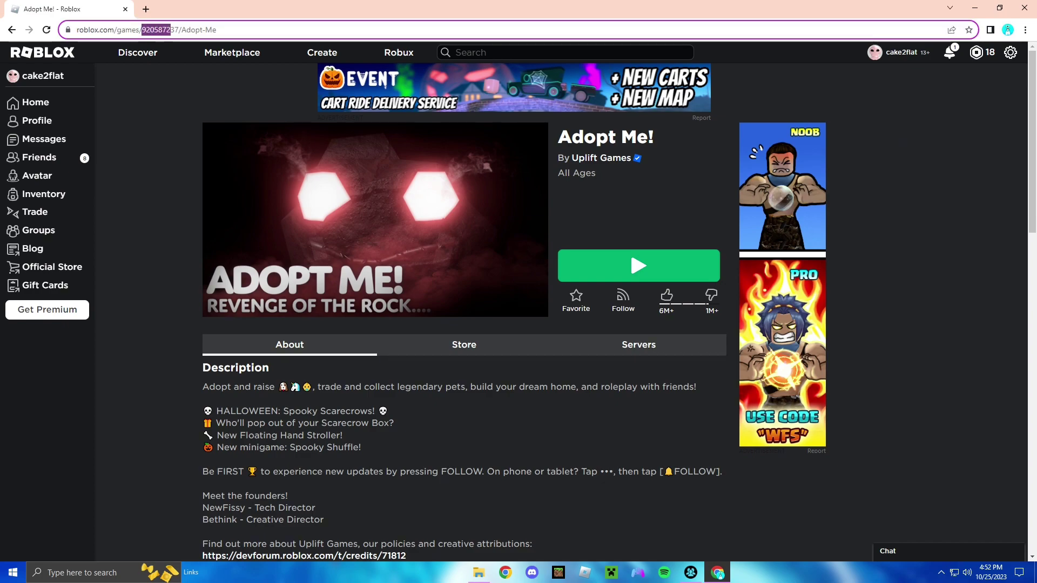
right_click(202, 30)
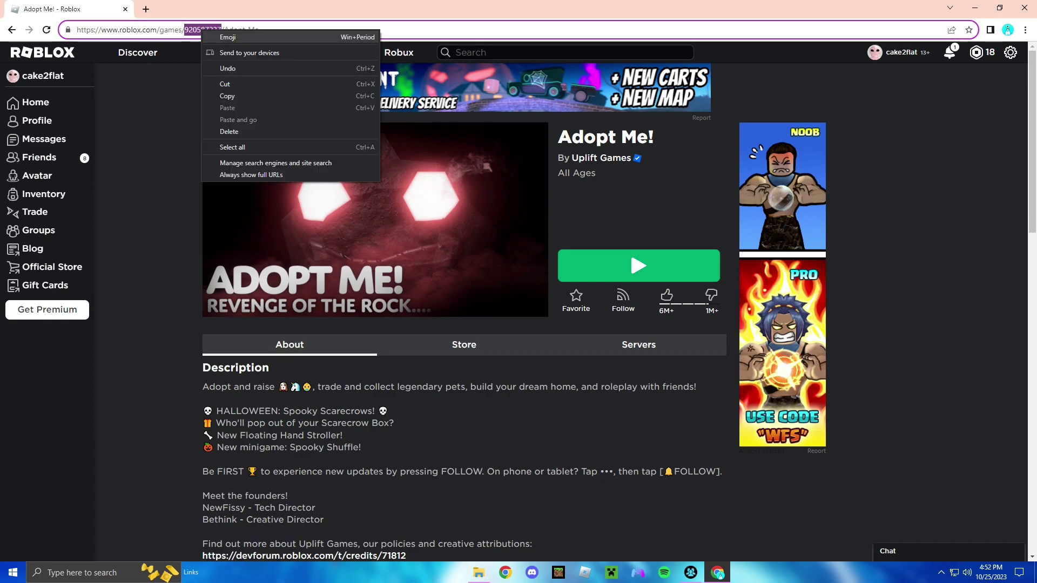
click(228, 95)
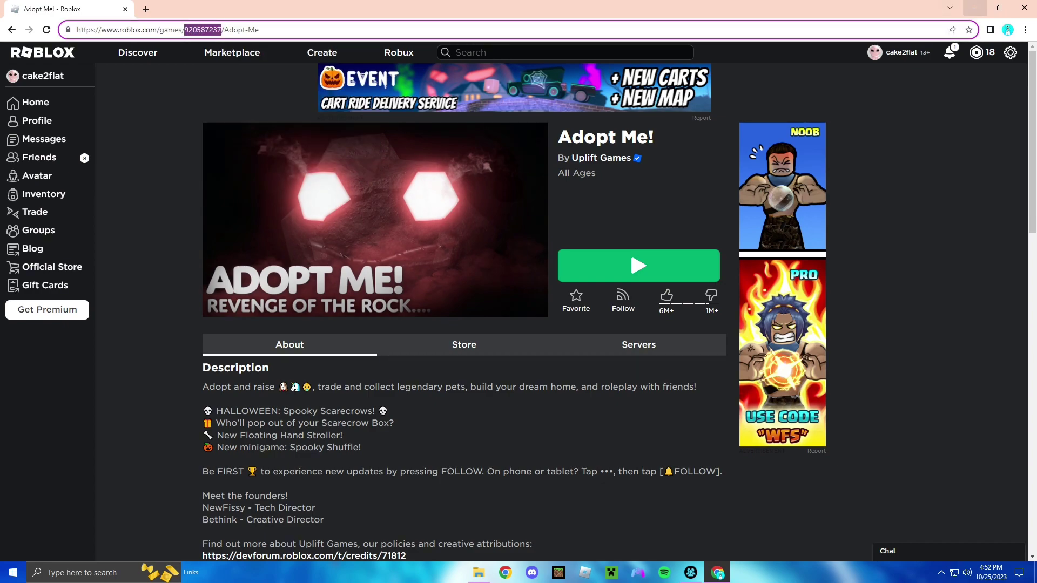
Return to Roblox Account Manager and replace the Place ID with the copied 920587237
click(975, 7)
drag(606, 240, 574, 239)
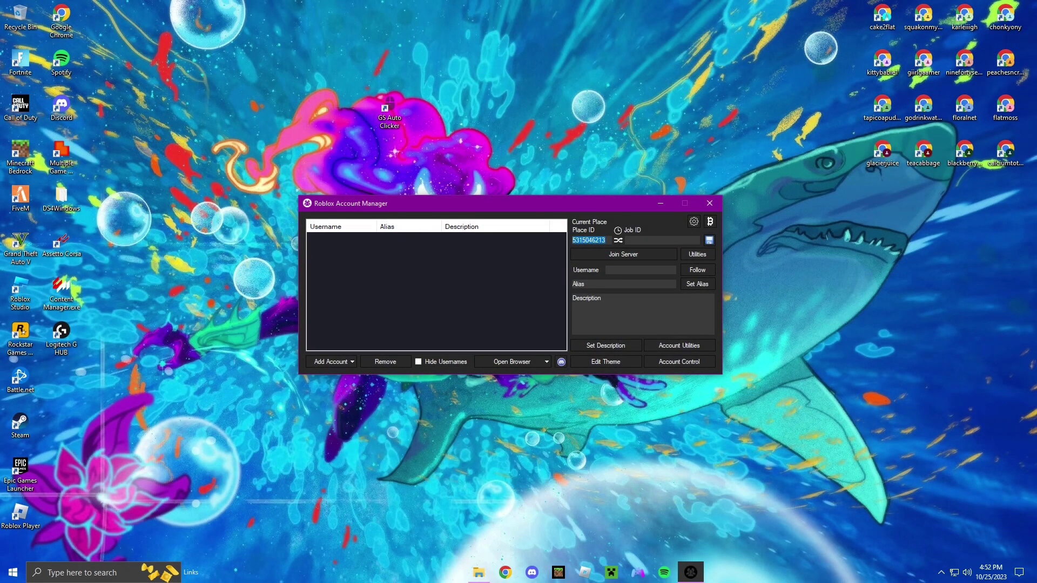
key(ctrl+v)
Open and minimize the first account's Chrome profile, and close the Roblox Account Manager folder window
double_click(882, 15)
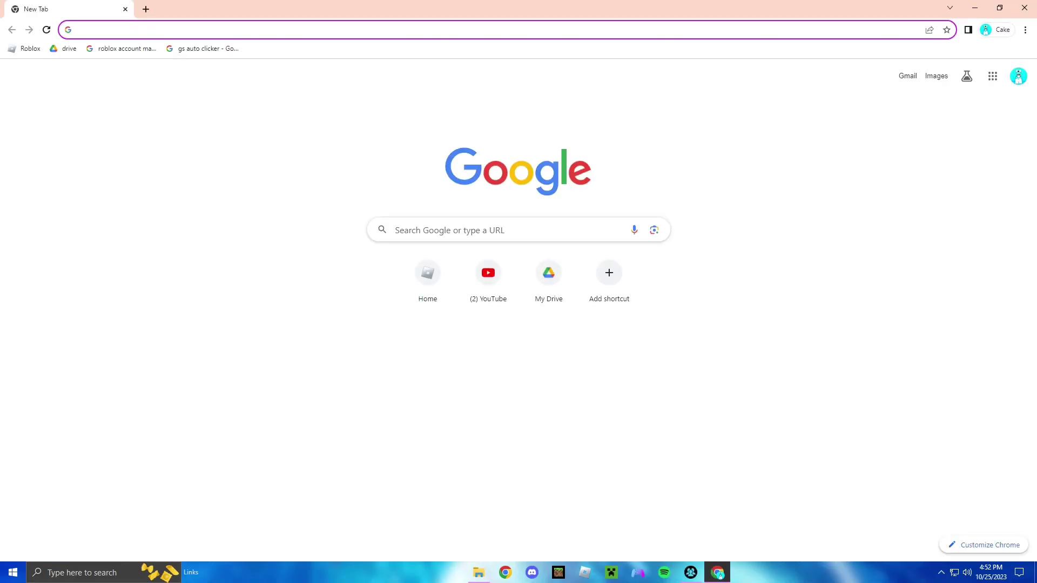
click(975, 8)
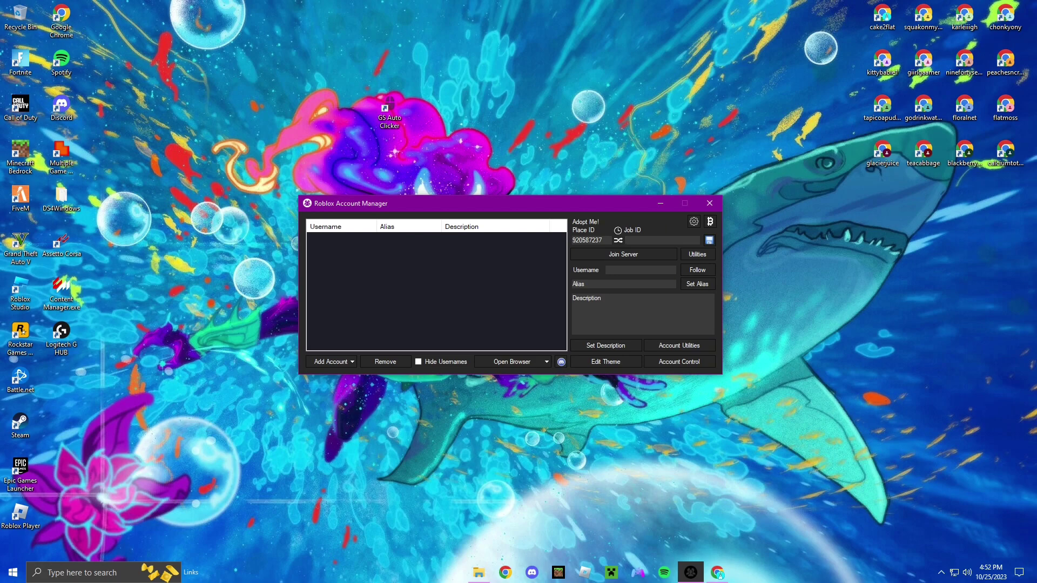
click(478, 572)
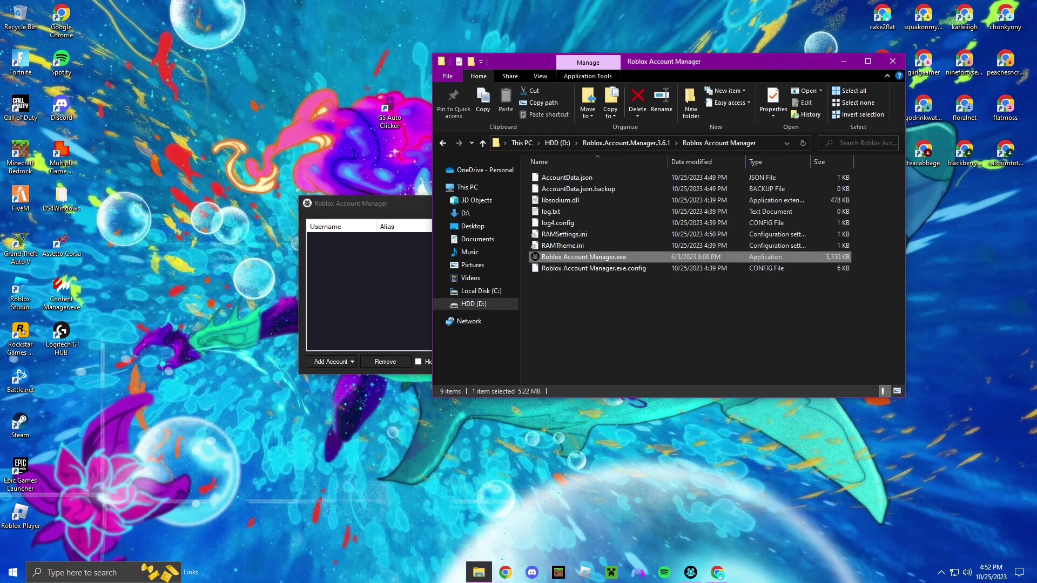
click(897, 57)
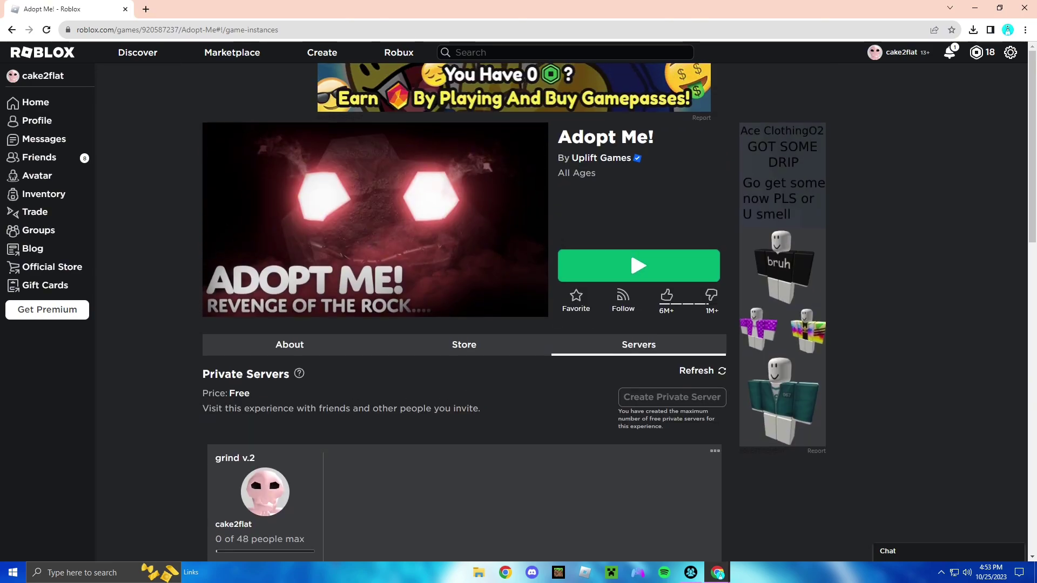
Copy the private server link from the grind v.2 server's configuration page and enter it as the Job ID in Roblox Account Manager
scroll(464, 312, down, 6)
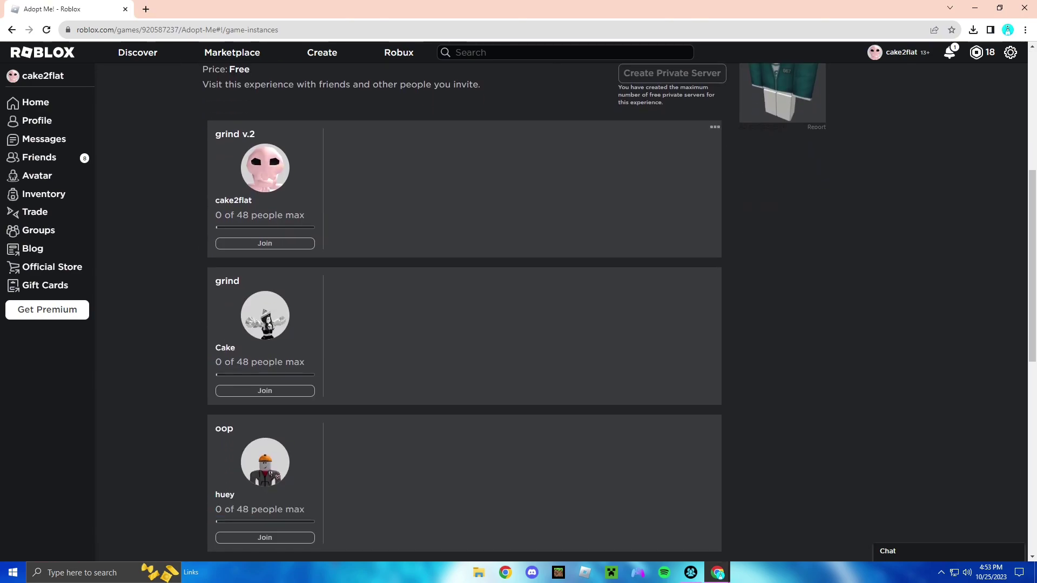
click(715, 127)
click(714, 149)
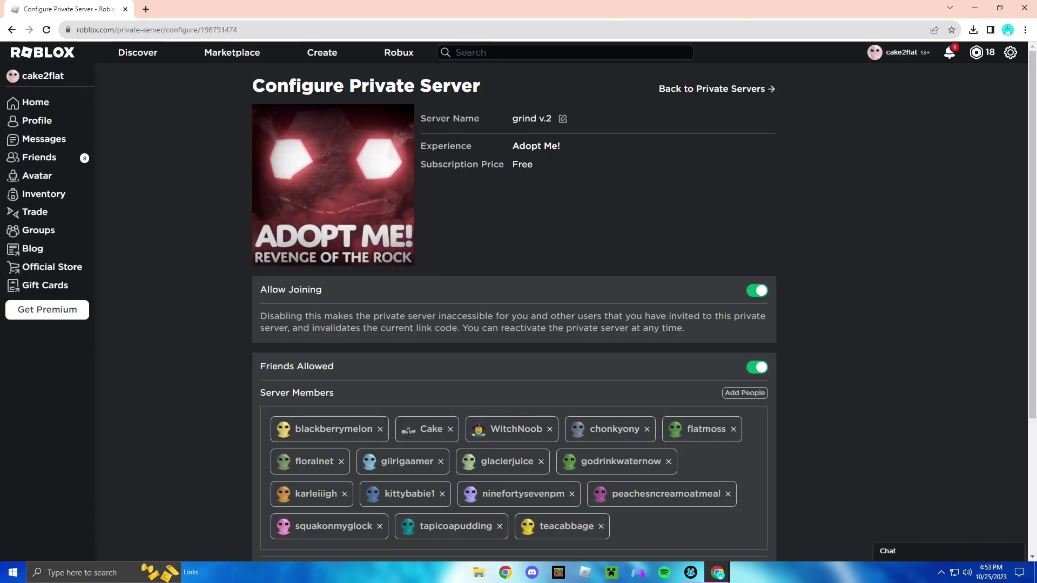
scroll(409, 243, down, 4)
click(270, 403)
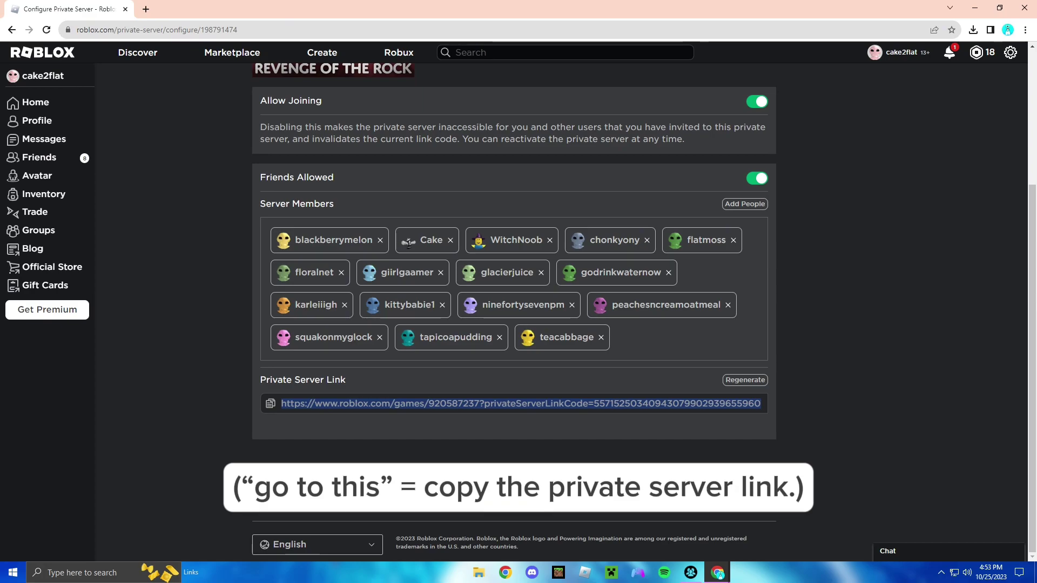
click(1025, 7)
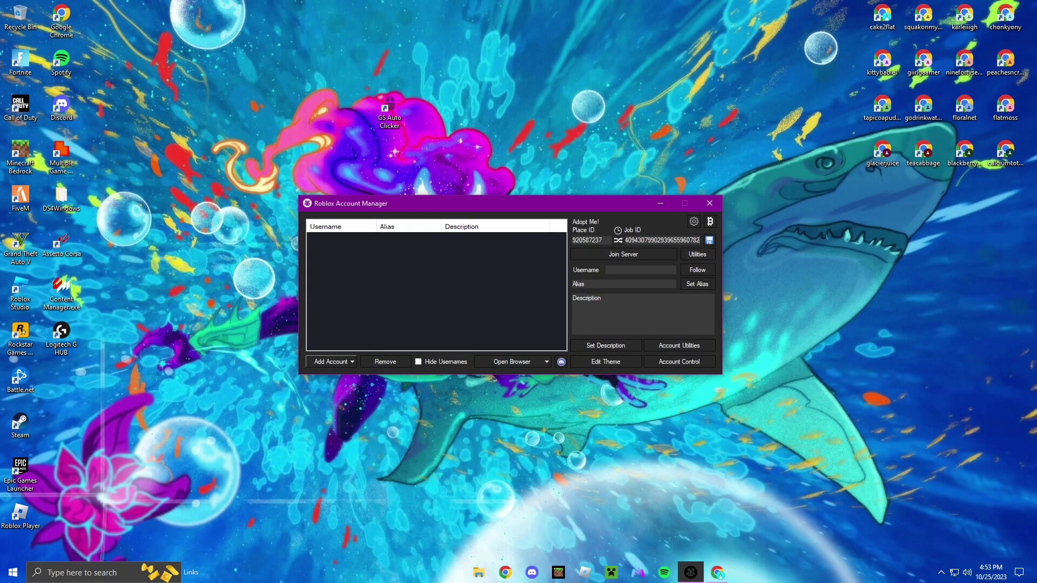
Add the first Roblox account to the account manager by logging in and entering its authenticator verification code
click(330, 361)
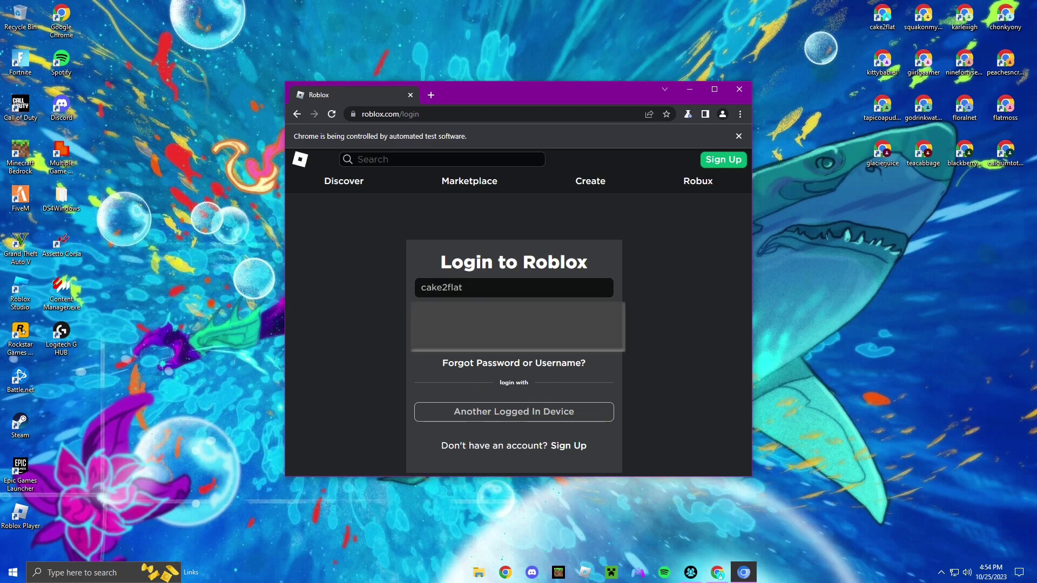
text(•)
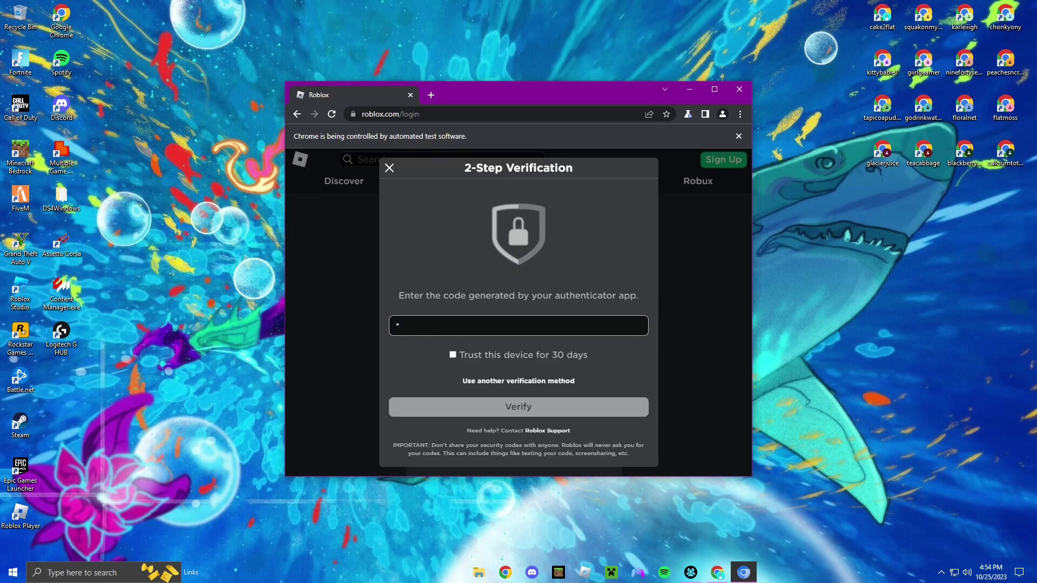
text(*****)
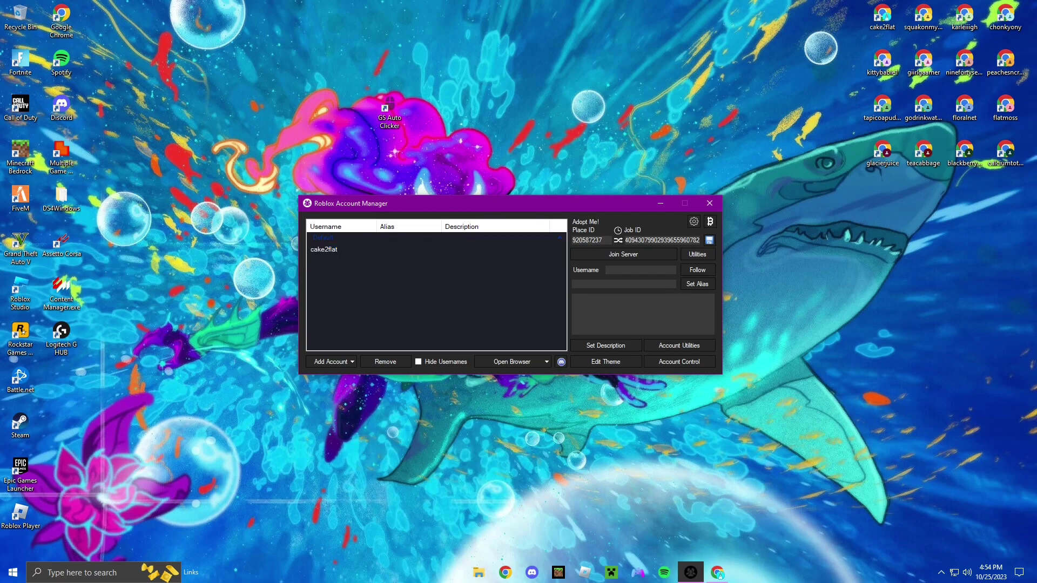
Add another Roblox account and submit its six-digit authenticator verification code
click(331, 362)
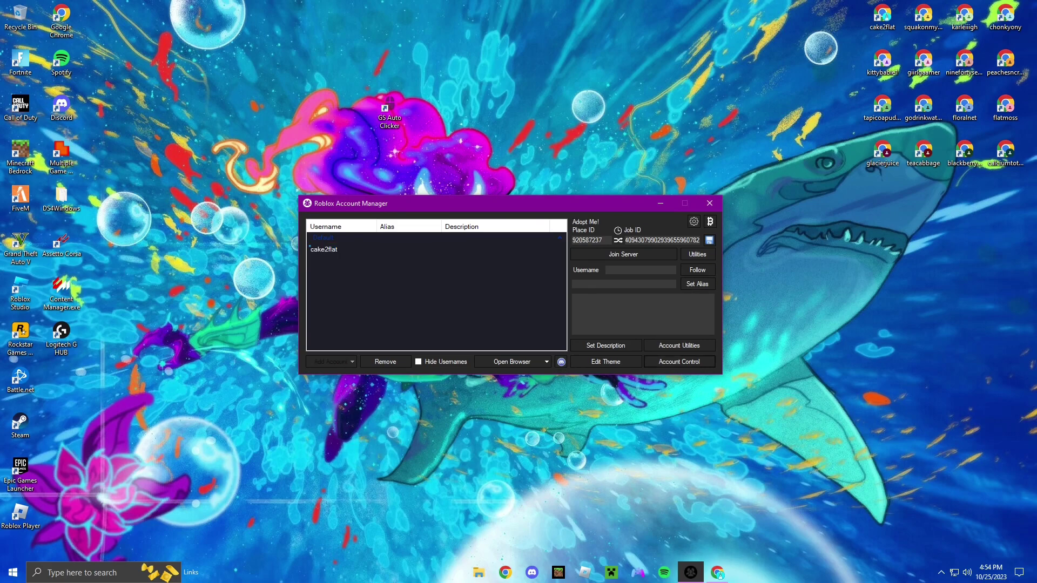
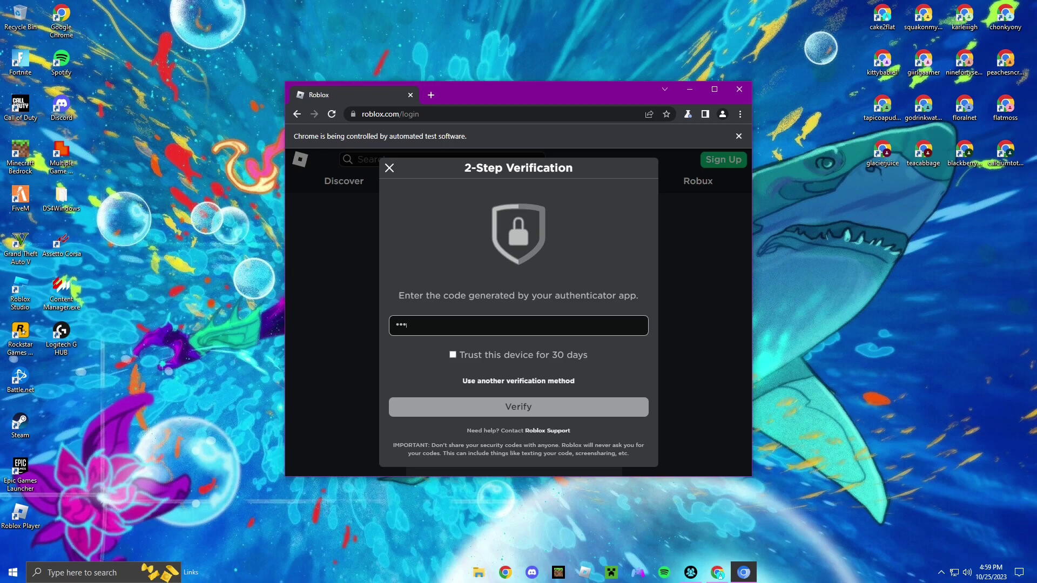
text(•)
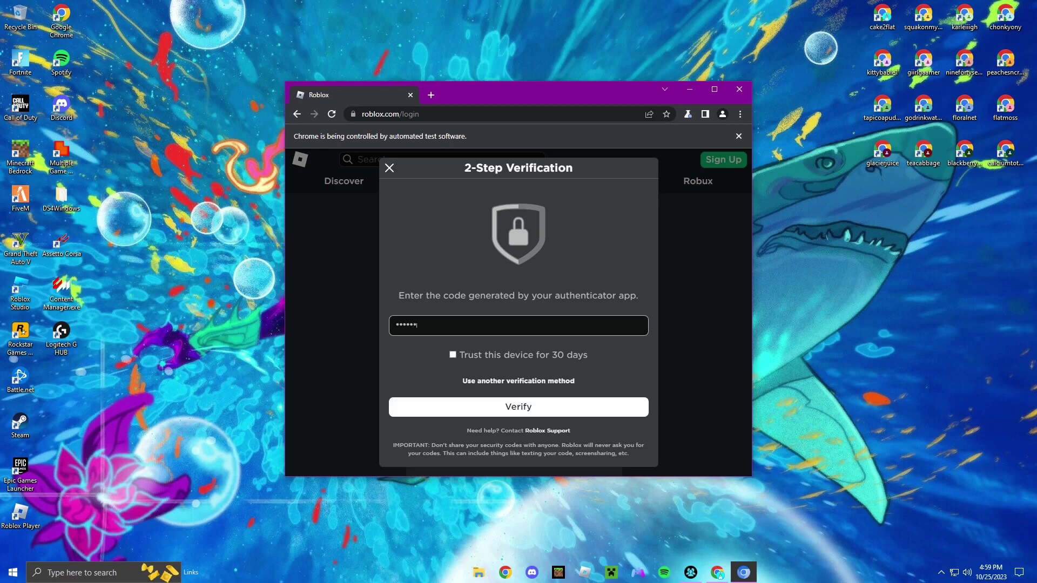
key(Return)
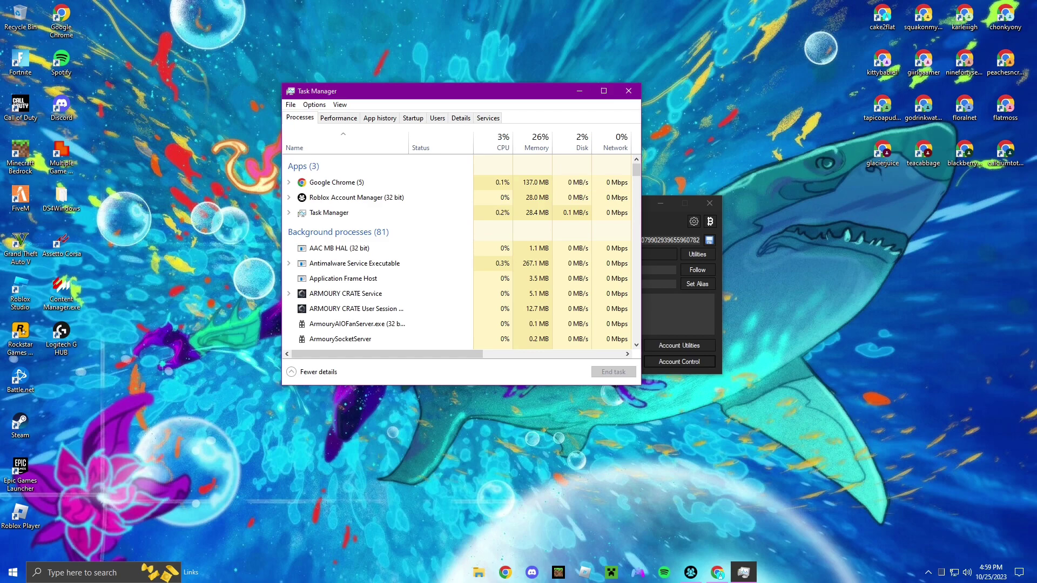
Examine the GPU, memory and CPU performance in Task Manager, return to its process list and minimize the window
drag(397, 95, 439, 143)
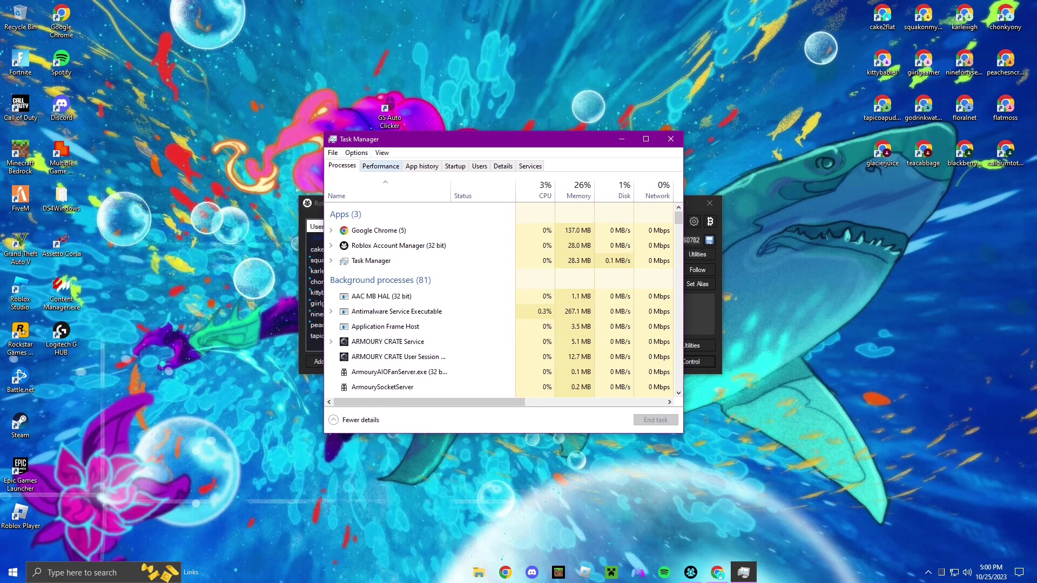
click(381, 167)
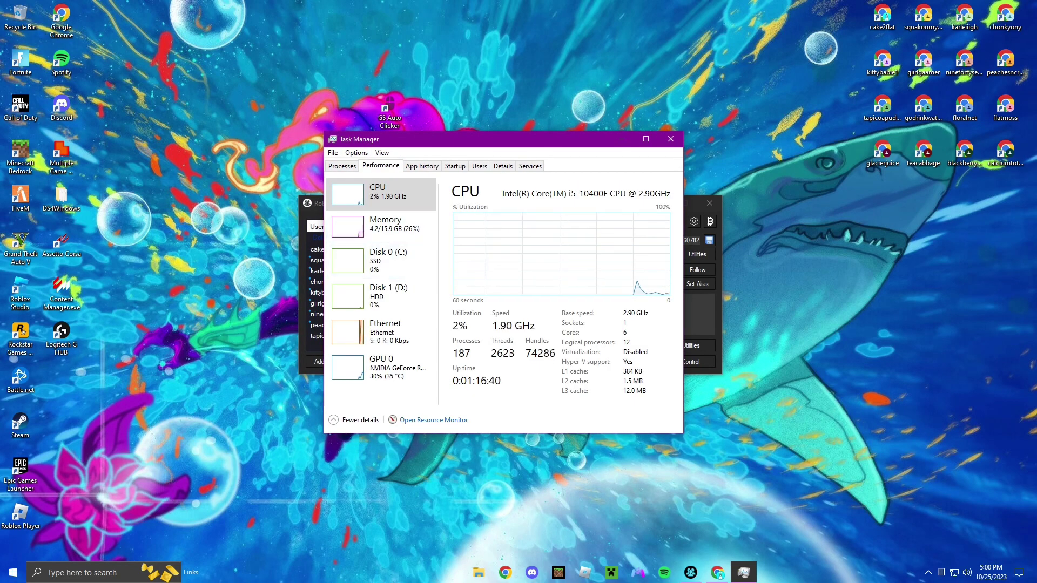
click(381, 367)
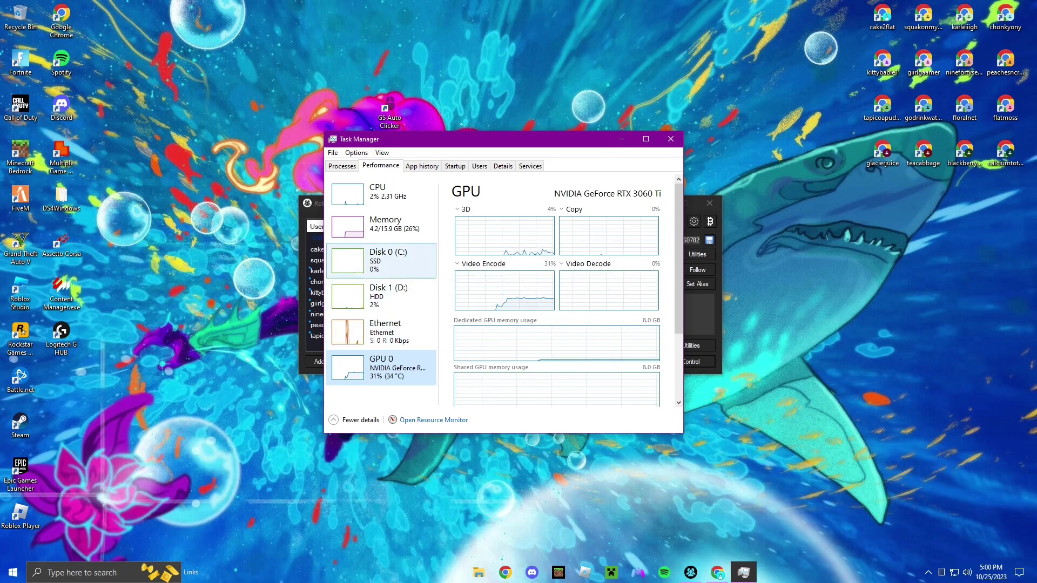
click(402, 227)
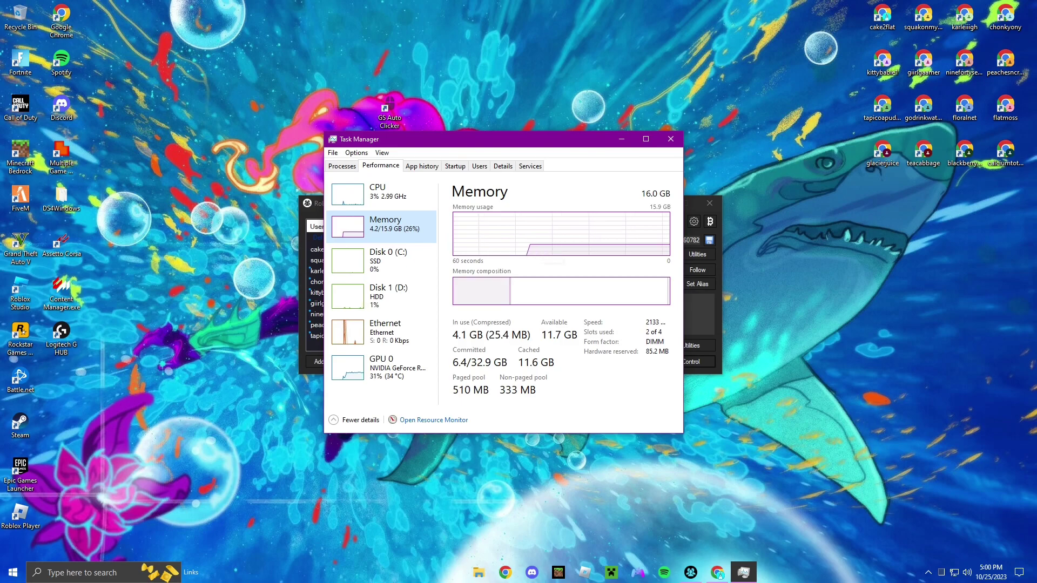
click(381, 194)
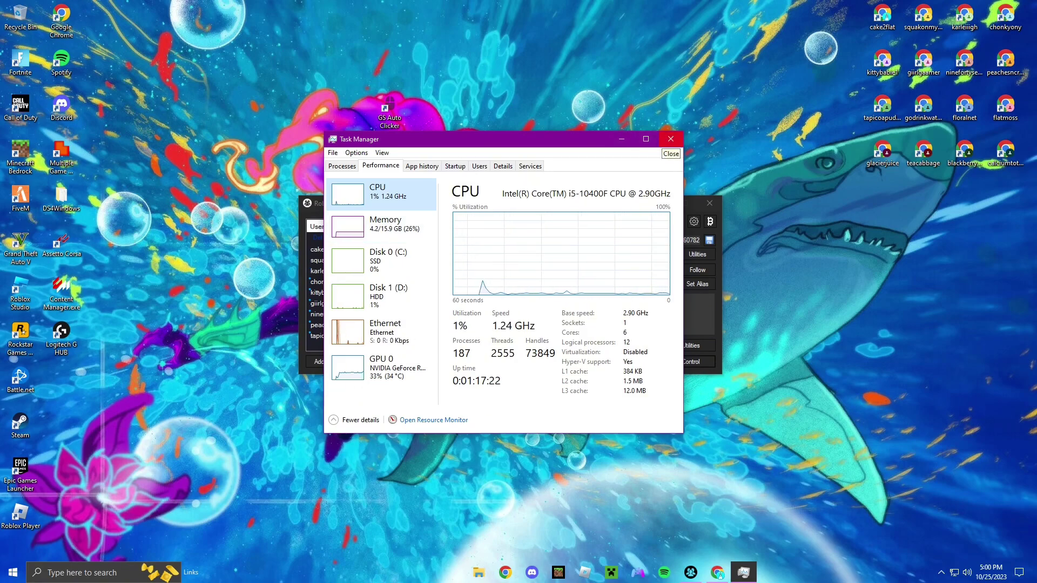
click(341, 166)
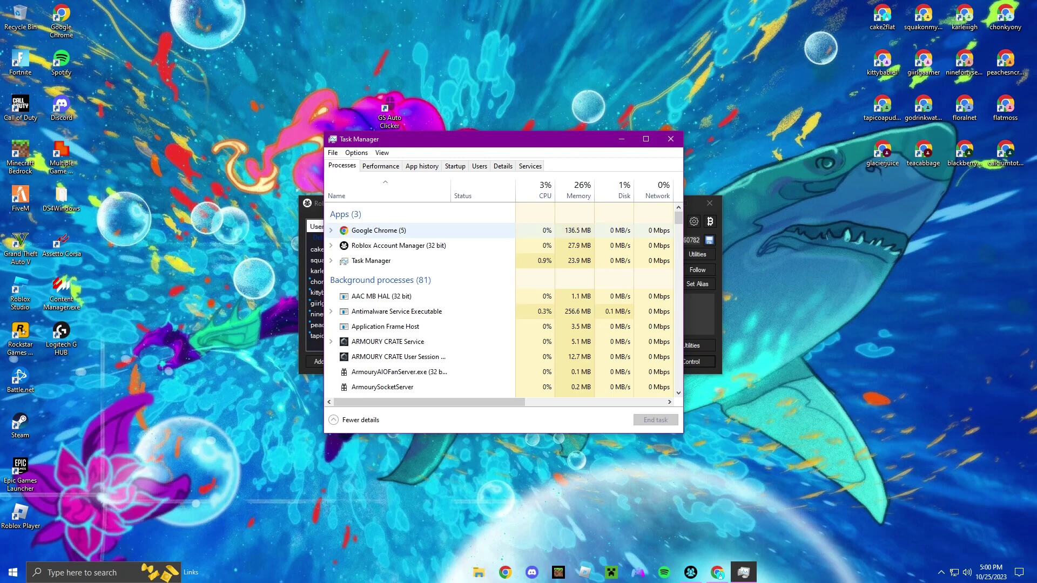
click(622, 138)
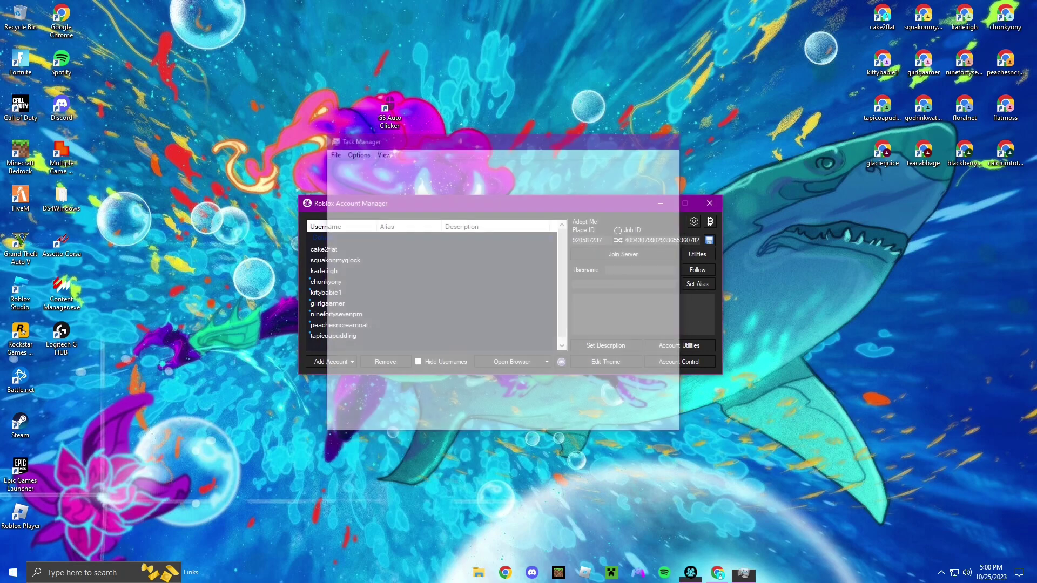
Add two more Roblox accounts, entering the verification code for one and the username on the login form for the next
click(330, 361)
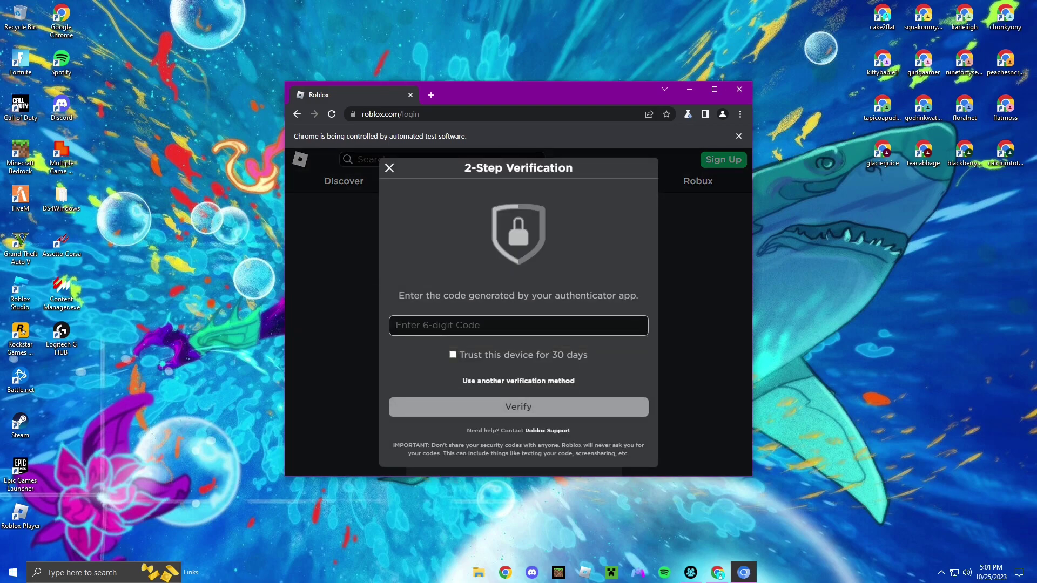
text(••••••)
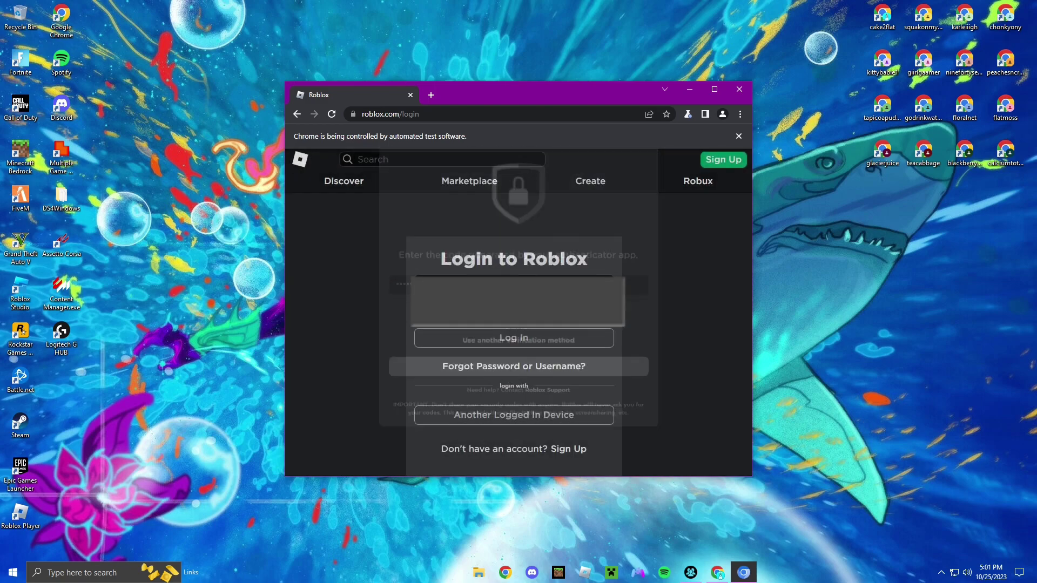
click(330, 361)
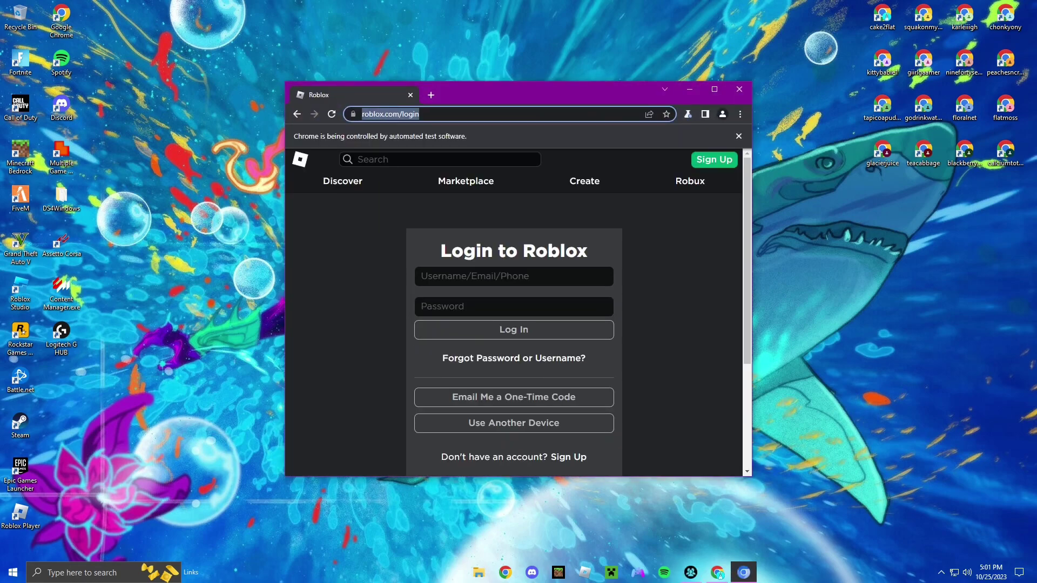
click(422, 276)
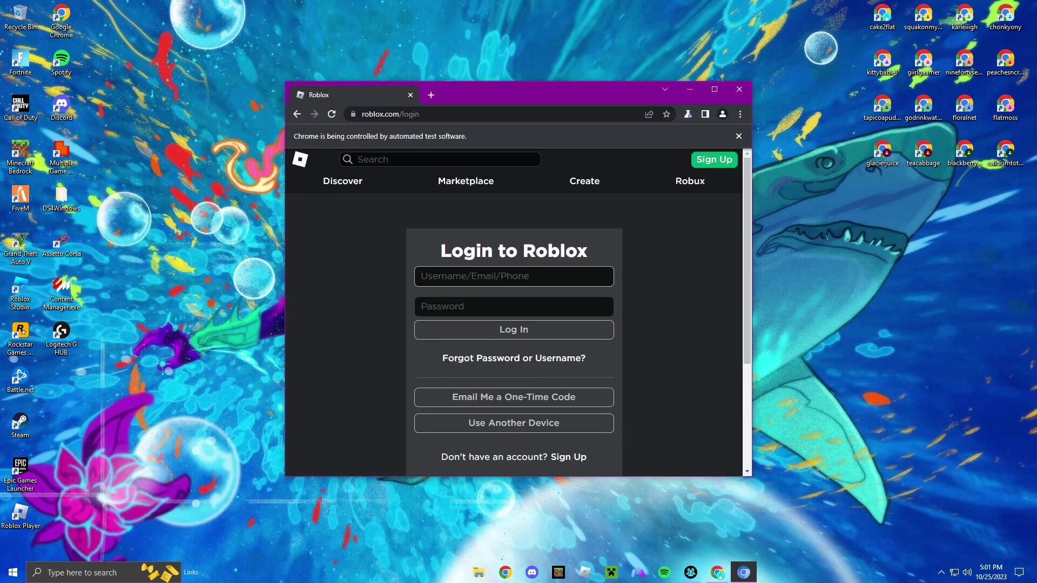
text(floralnet)
key(Tab)
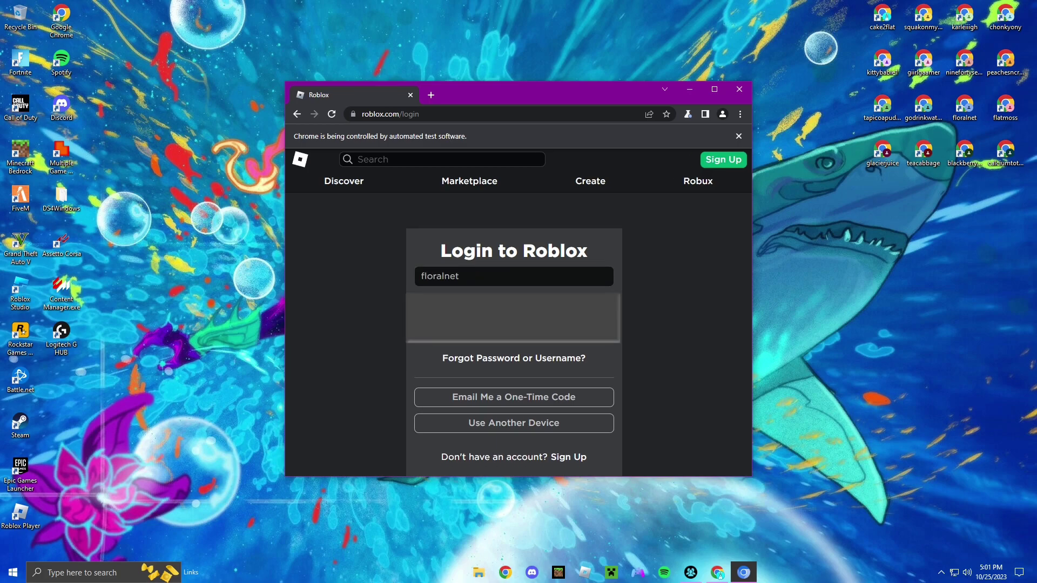
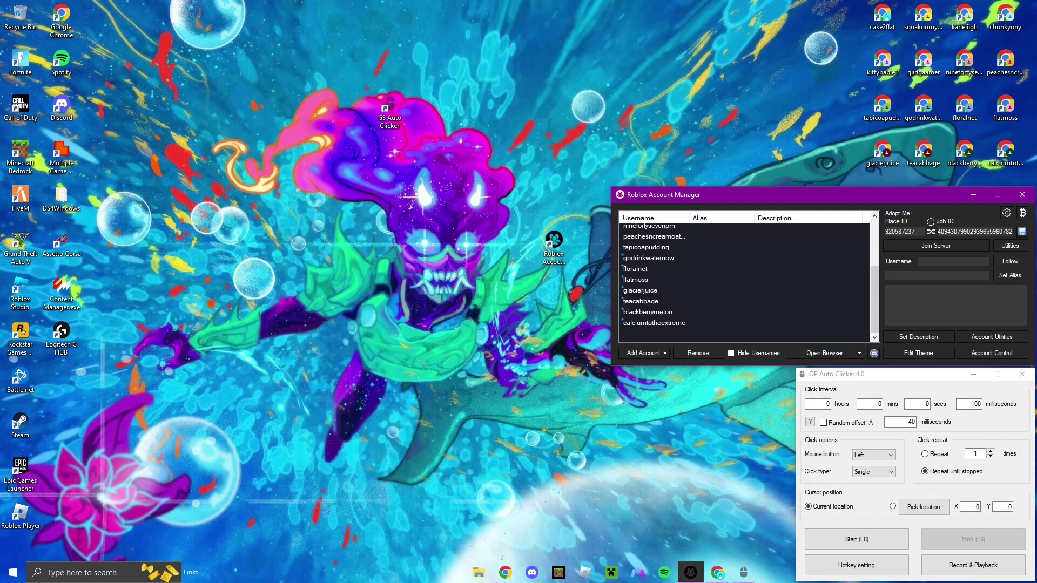
Look through the full list of added accounts in Roblox Account Manager
scroll(745, 282, up, 3)
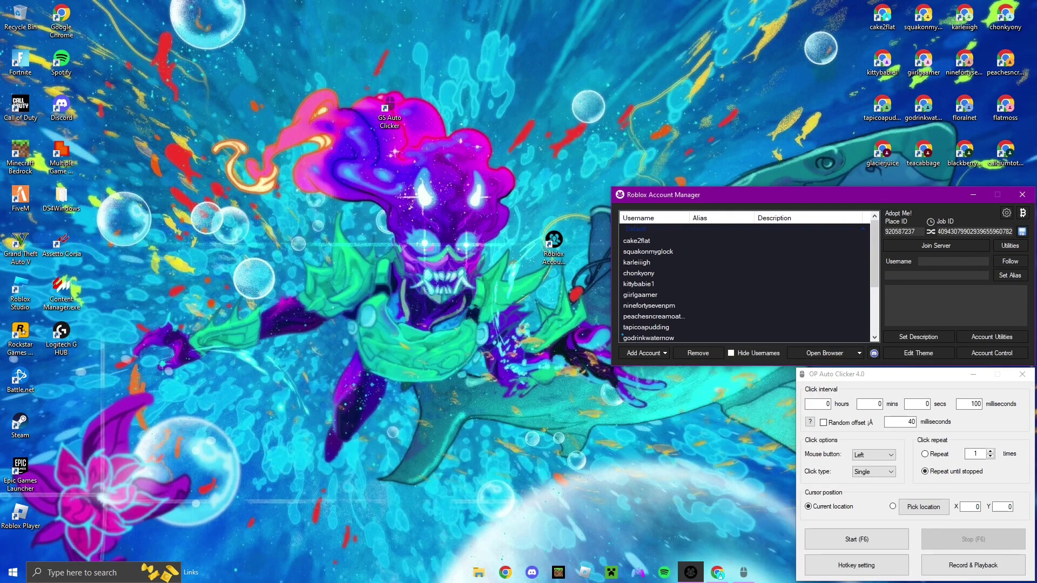
scroll(745, 281, down, 3)
drag(649, 336, 696, 225)
scroll(744, 283, down, 3)
click(744, 334)
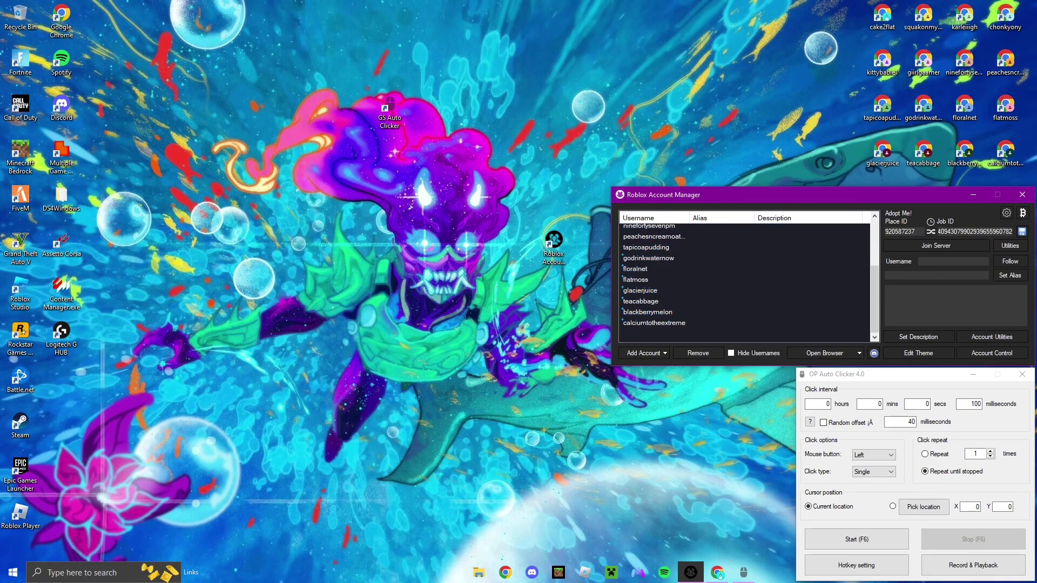
Try moving the last six accounts to the start of the account list, and return them to their original order
click(654, 322)
ctrl+click(654, 312)
ctrl+click(654, 300)
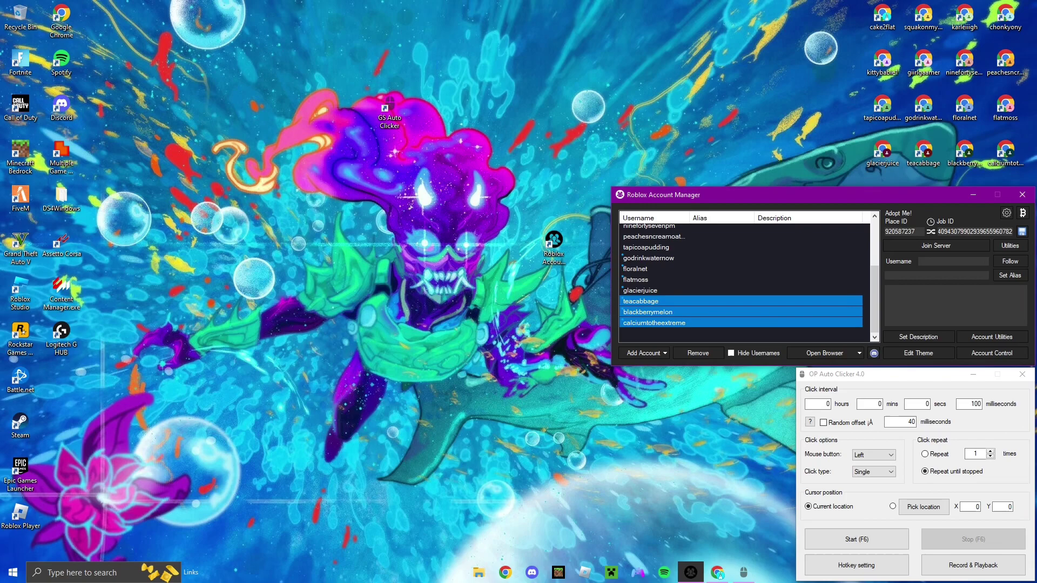
ctrl+click(653, 290)
ctrl+click(654, 279)
ctrl+click(653, 257)
drag(640, 338, 668, 270)
scroll(744, 278, up, 4)
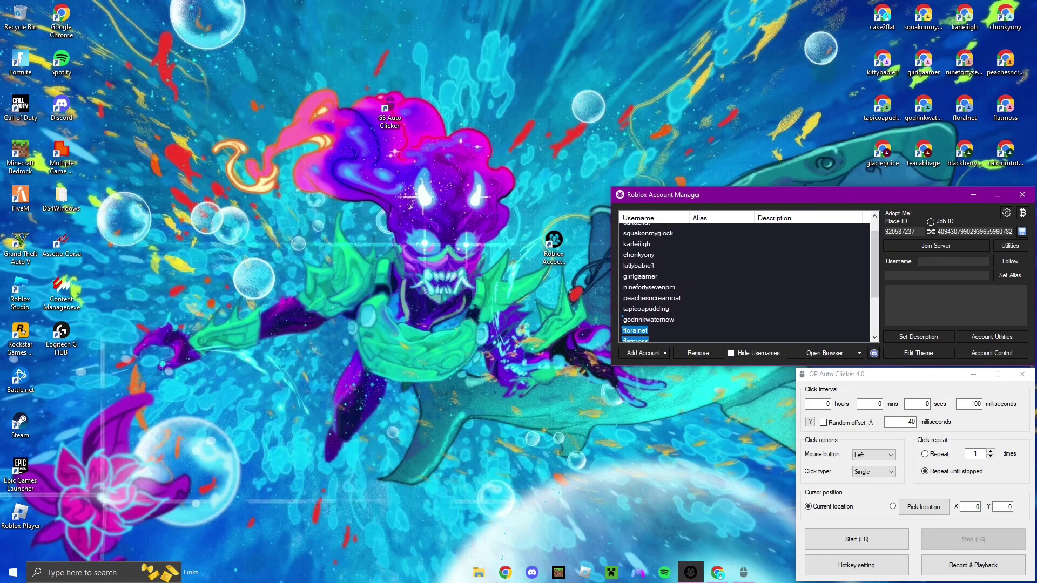
drag(668, 246, 668, 238)
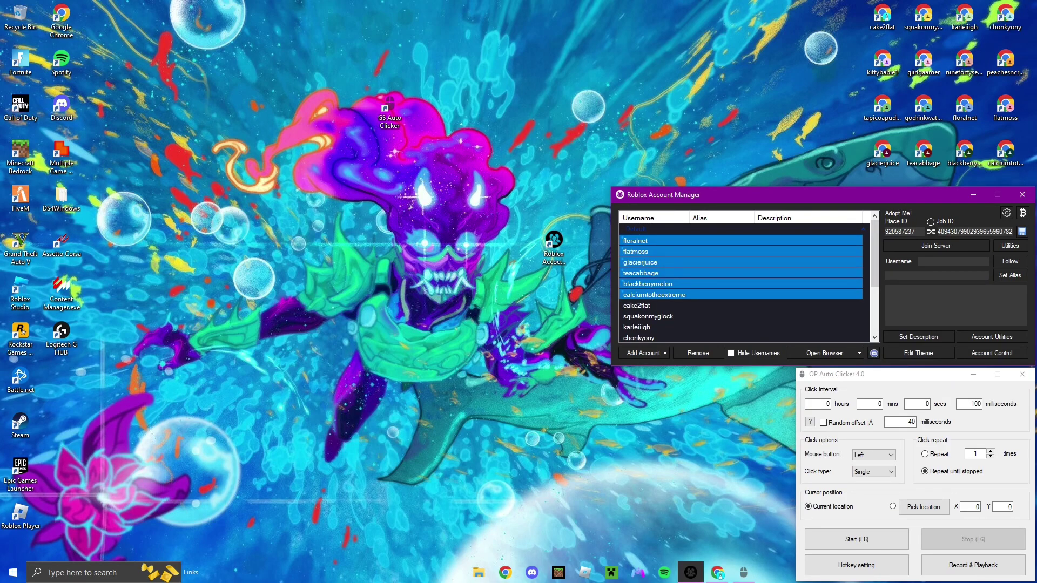
drag(647, 334, 682, 290)
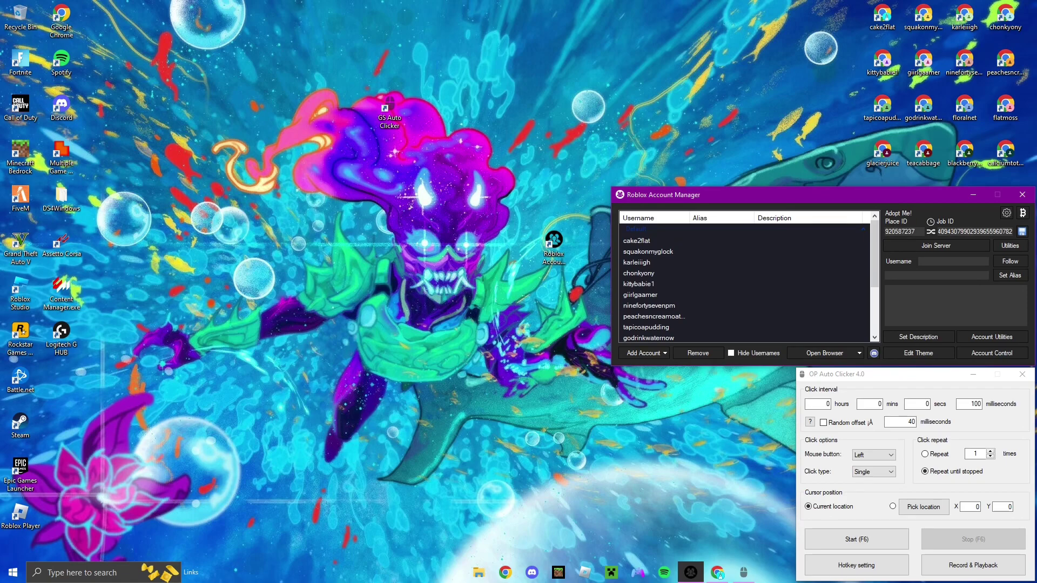
Join the server with the first three accounts, allow private servers for Everyone with the choice remembered, and move the game window to a desktop corner
drag(643, 240, 648, 262)
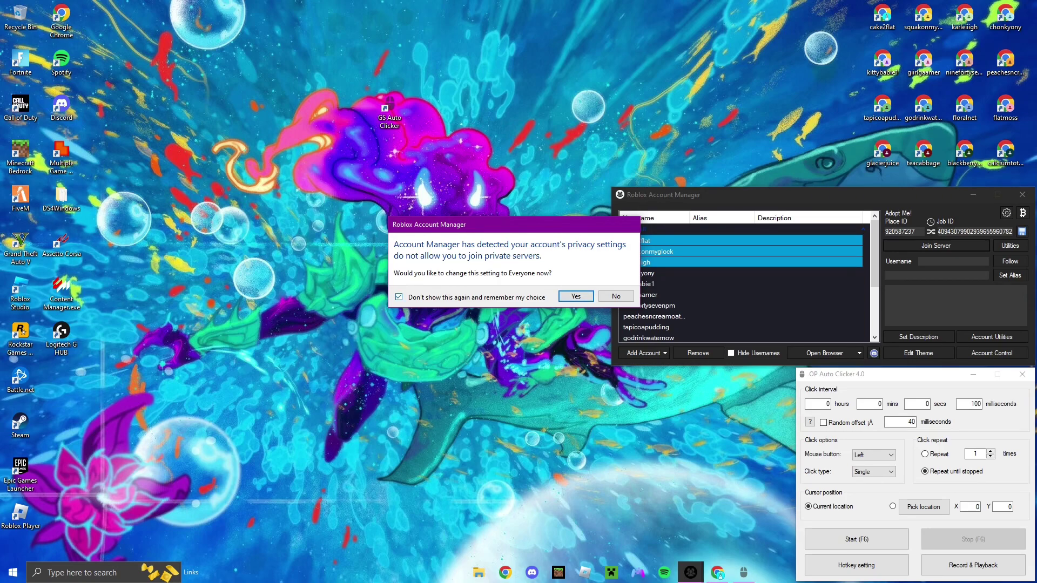
key(Return)
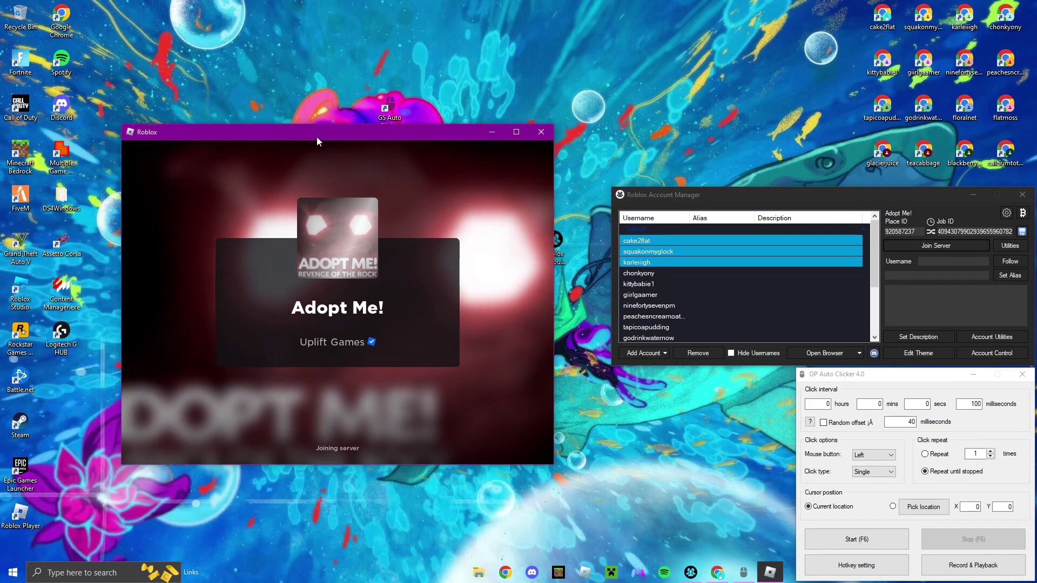
drag(317, 137, 166, 12)
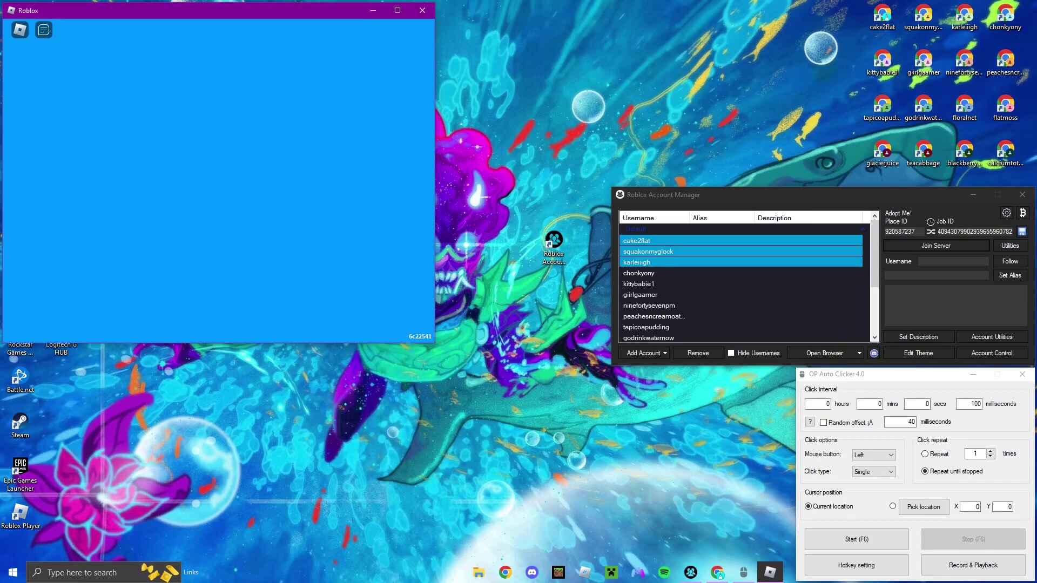
mouse_move(183, 14)
mouse_down()
mouse_move(192, 18)
mouse_move(182, 12)
mouse_up()
Select only the third account in the list and join the Adopt Me! private server with it
click(648, 251)
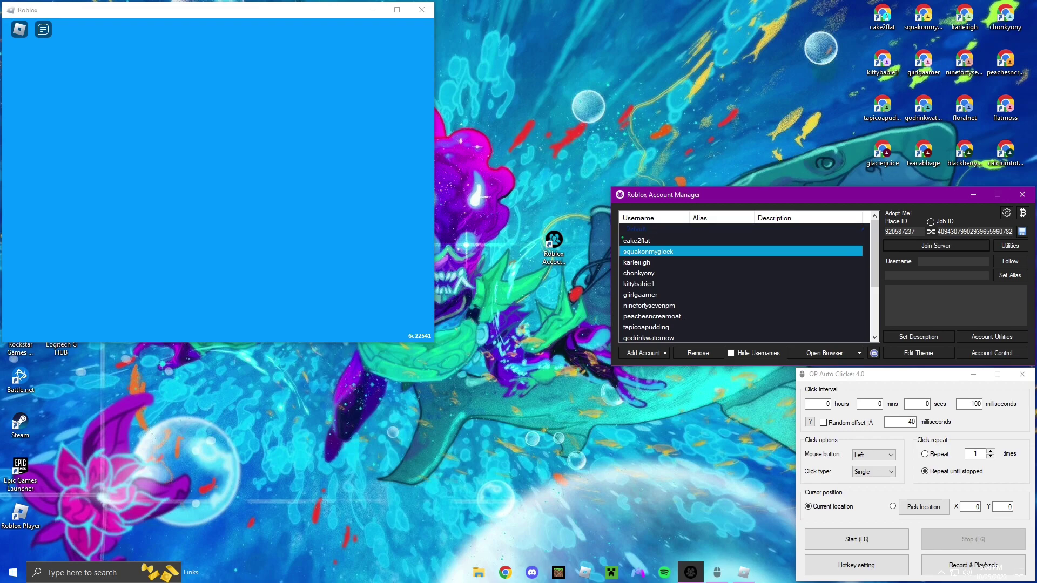
click(636, 262)
click(936, 245)
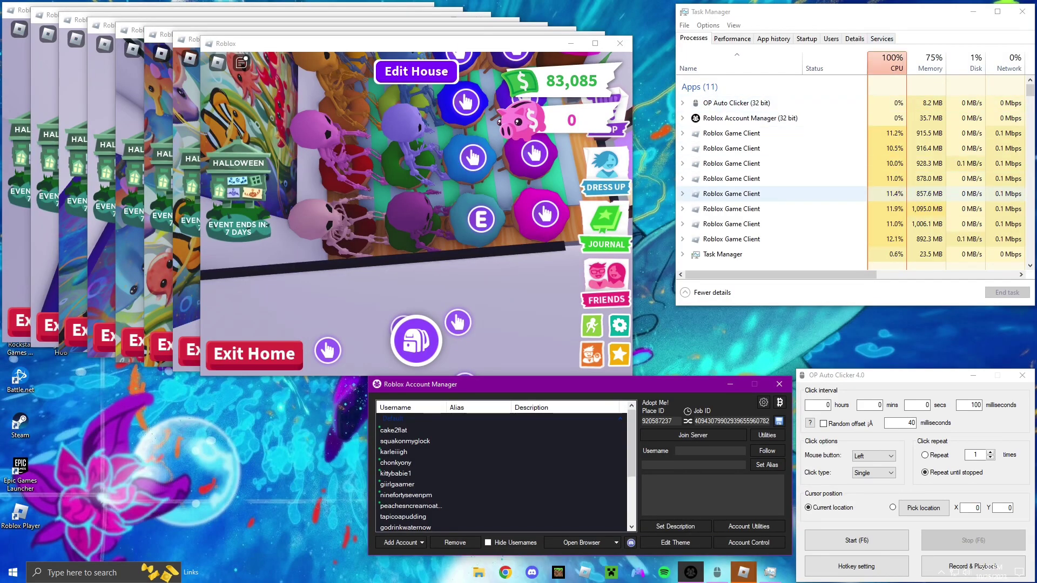
Move the Roblox Account Manager window below the cascaded game windows and close Task Manager
right_click(883, 256)
click(778, 163)
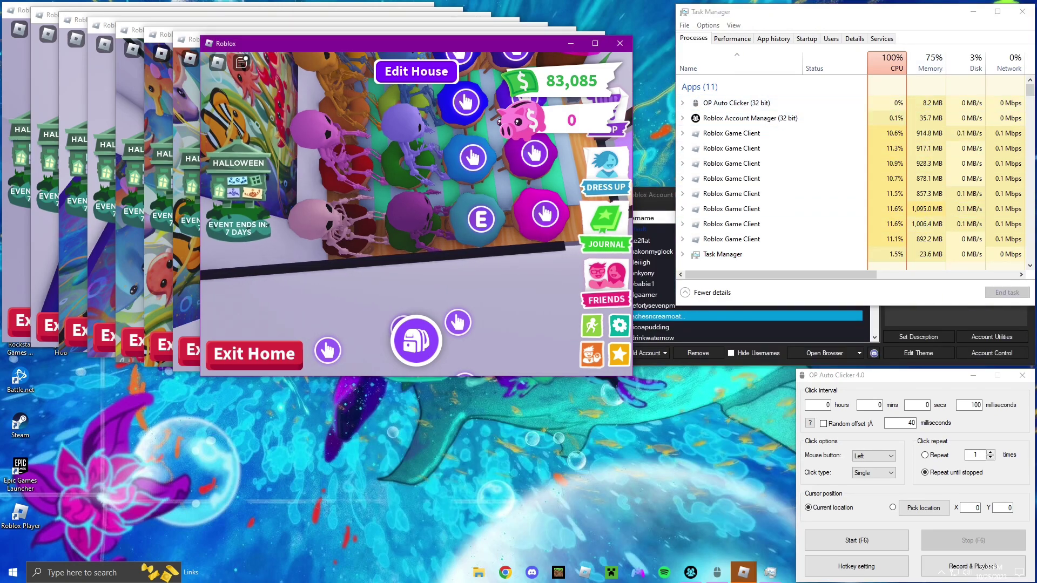
drag(680, 201, 437, 391)
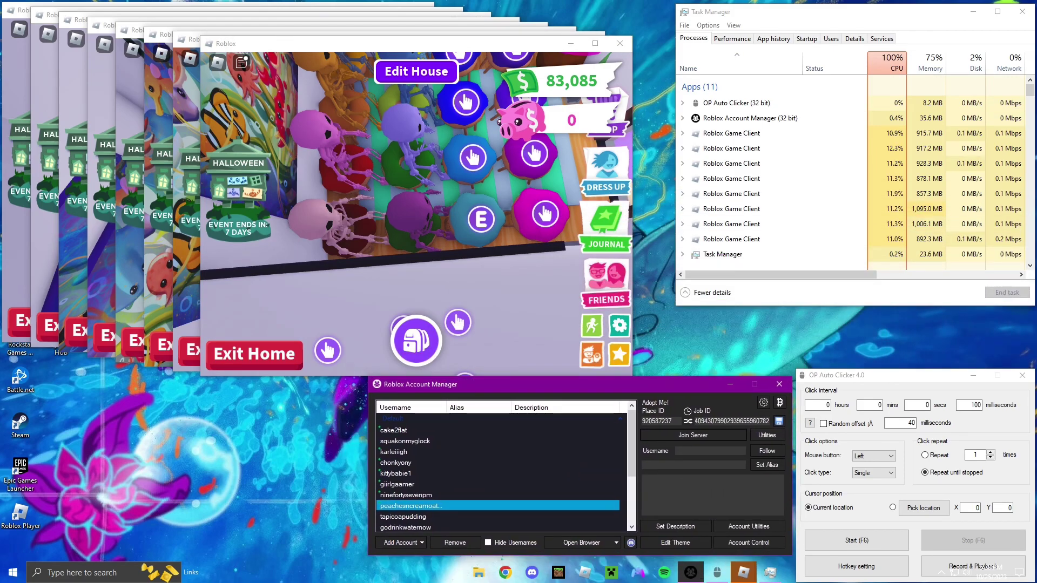
click(722, 253)
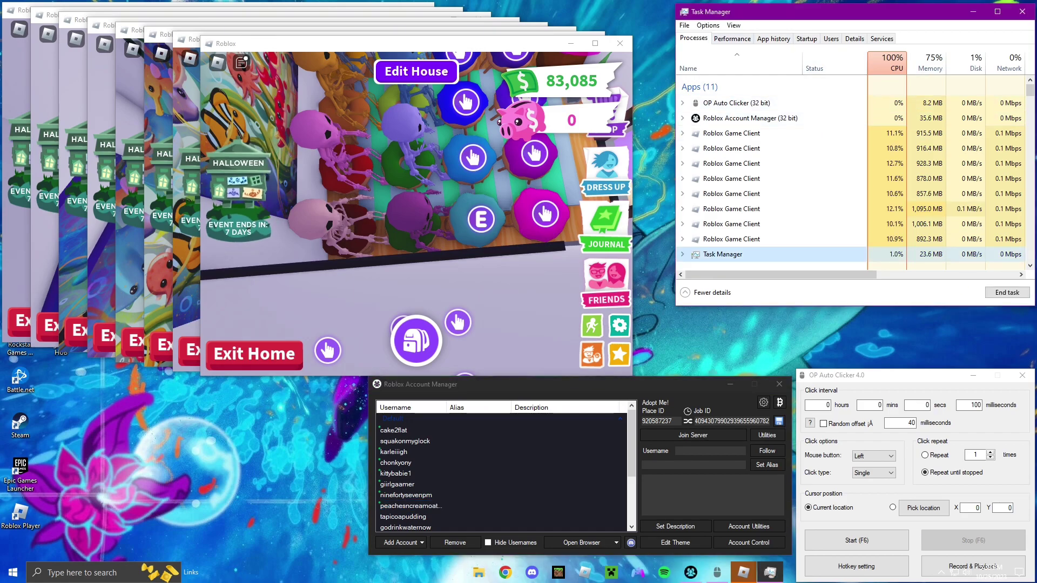
click(1022, 11)
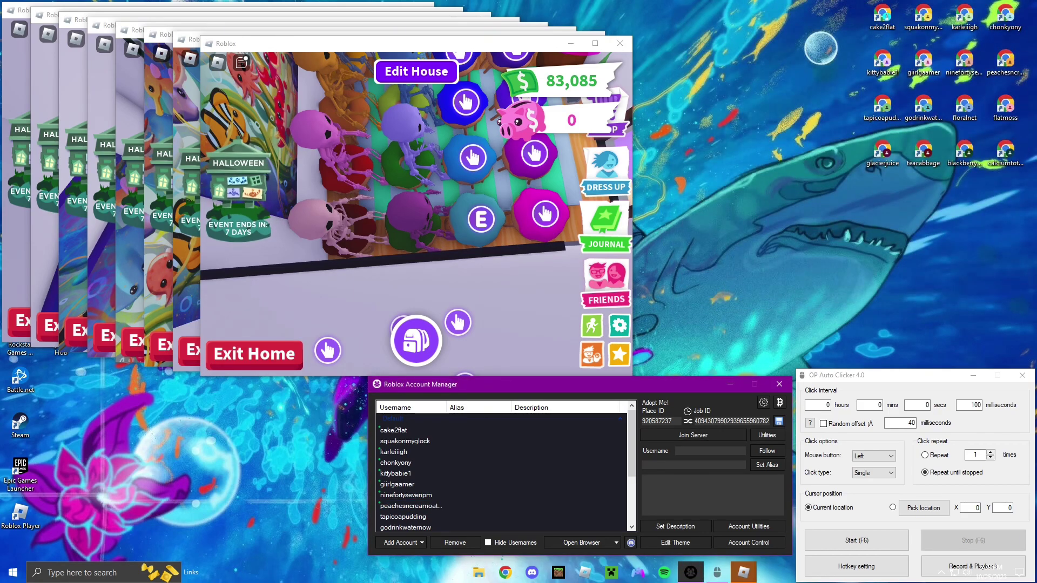
Start recording a macro in OP Auto Clicker's Record & Playback window, activating the eight cascaded Roblox windows twice each from first to last
drag(881, 378, 880, 358)
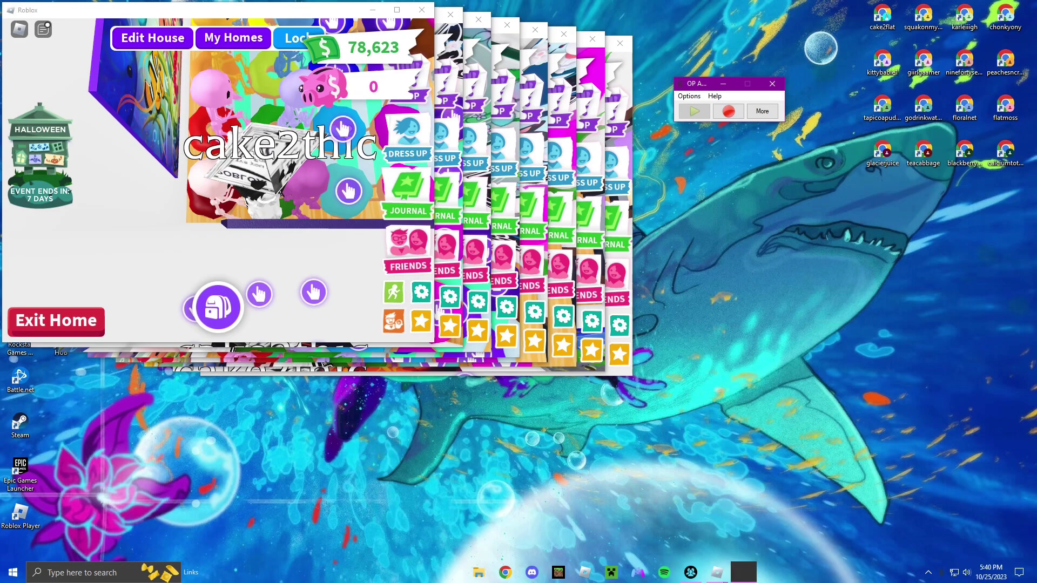
key(F8)
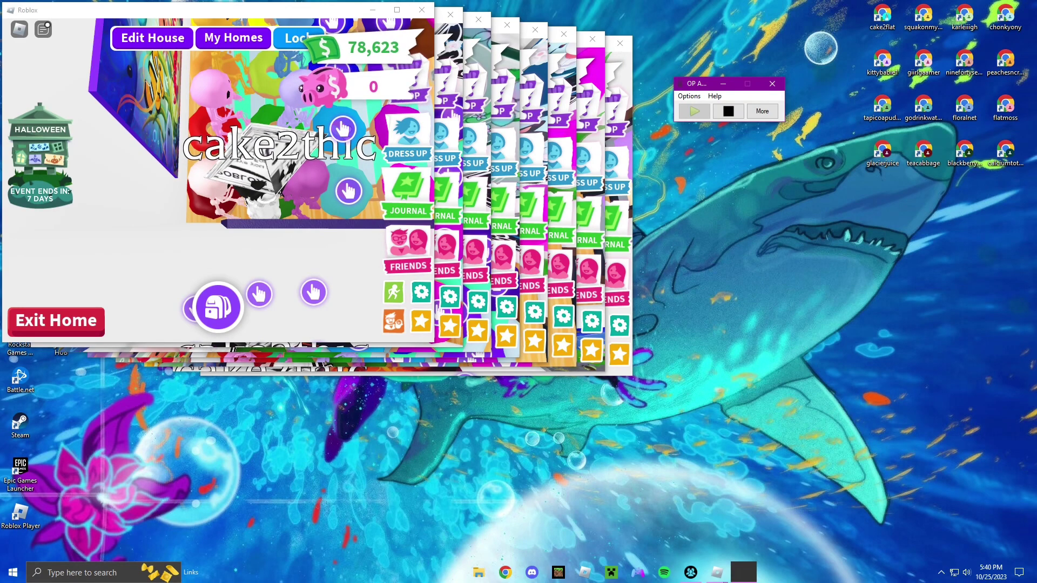
double_click(425, 43)
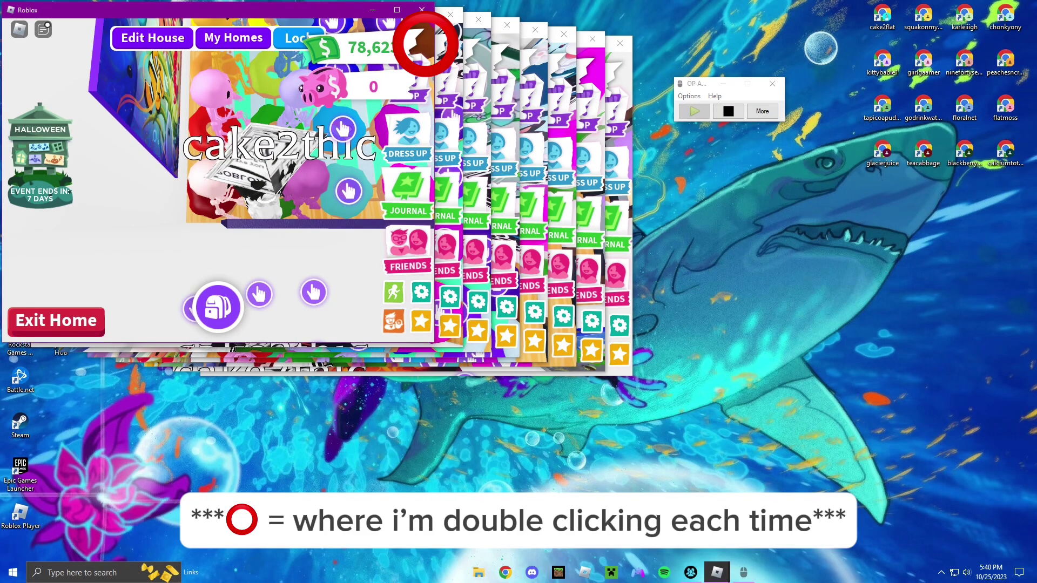
double_click(454, 51)
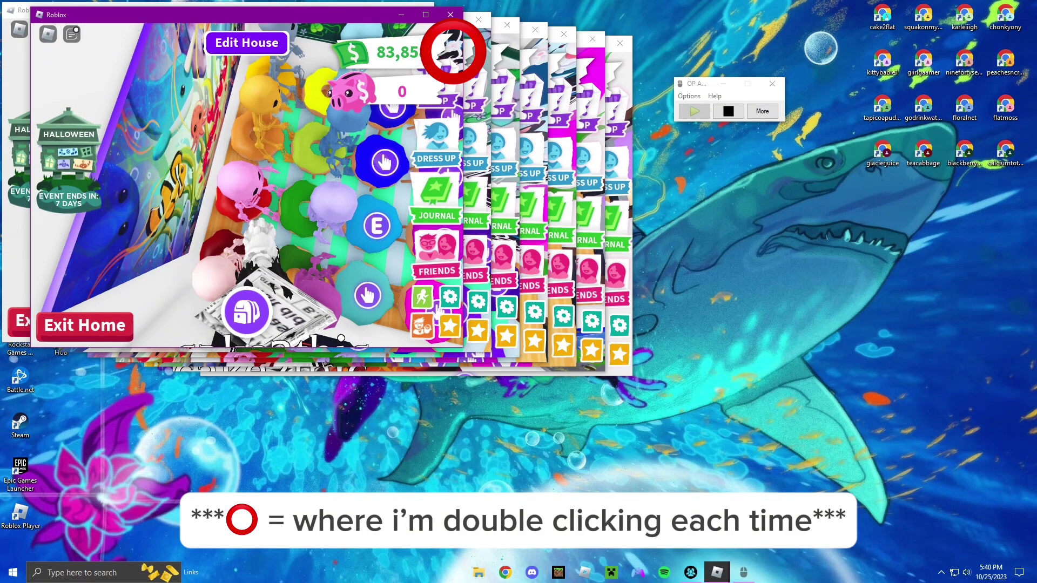
double_click(482, 56)
double_click(510, 61)
double_click(538, 66)
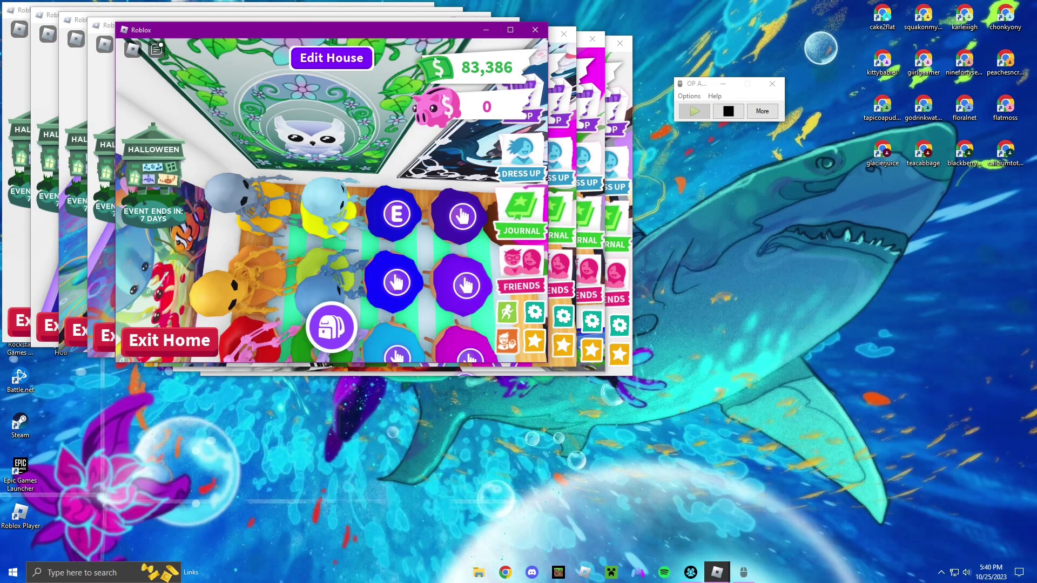
double_click(567, 71)
double_click(595, 75)
double_click(624, 81)
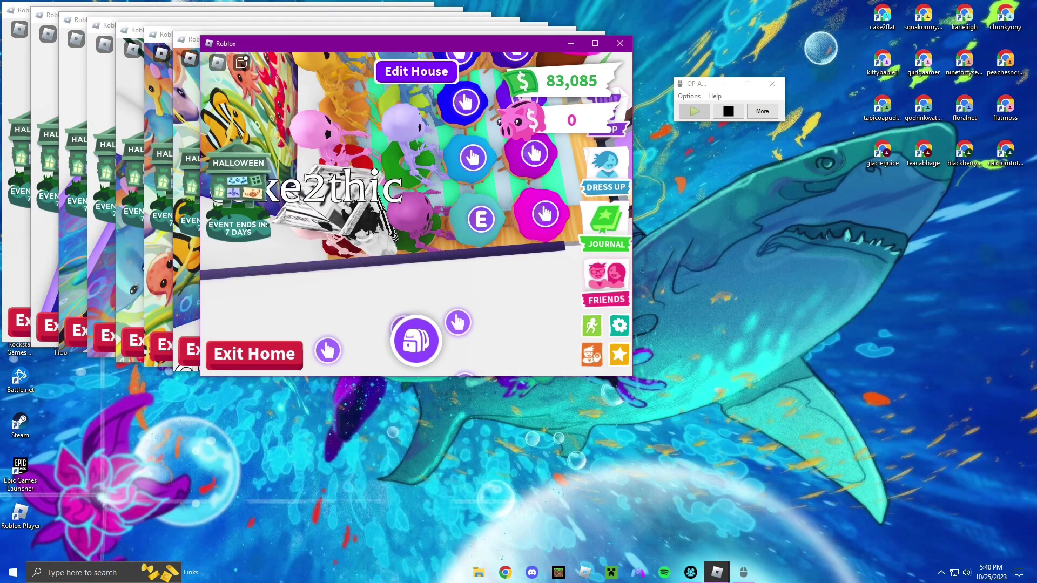
Record bringing the Roblox windows forward in reverse order from the seventh back to the first, and stop the recording
double_click(186, 76)
double_click(164, 73)
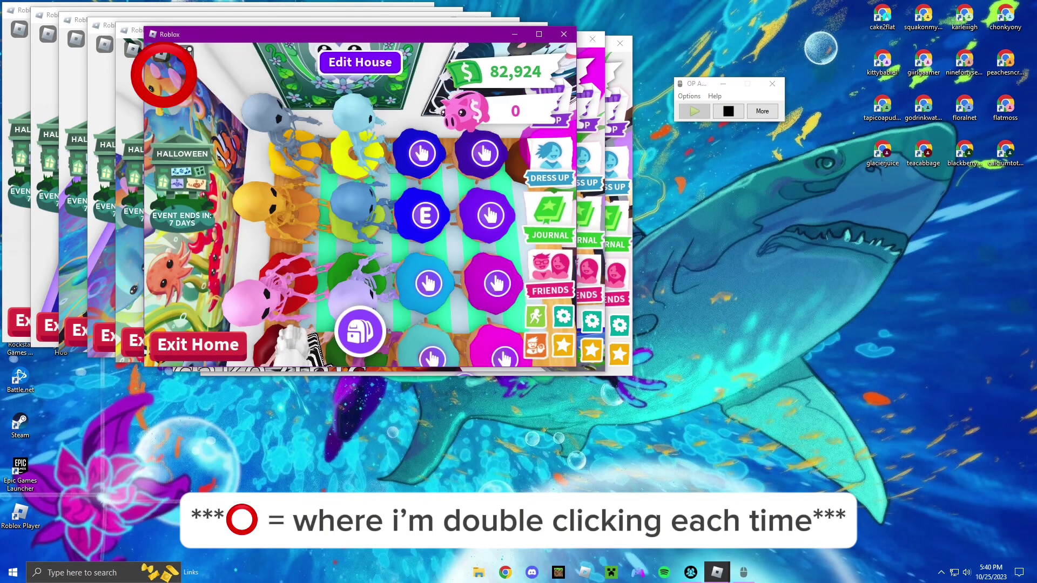
double_click(134, 72)
double_click(106, 67)
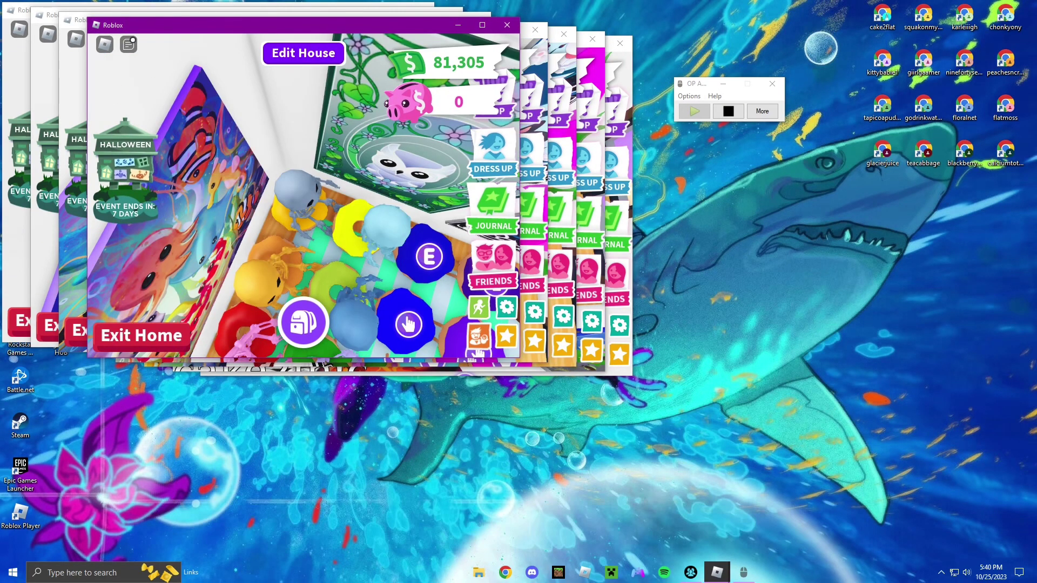
click(78, 62)
click(49, 58)
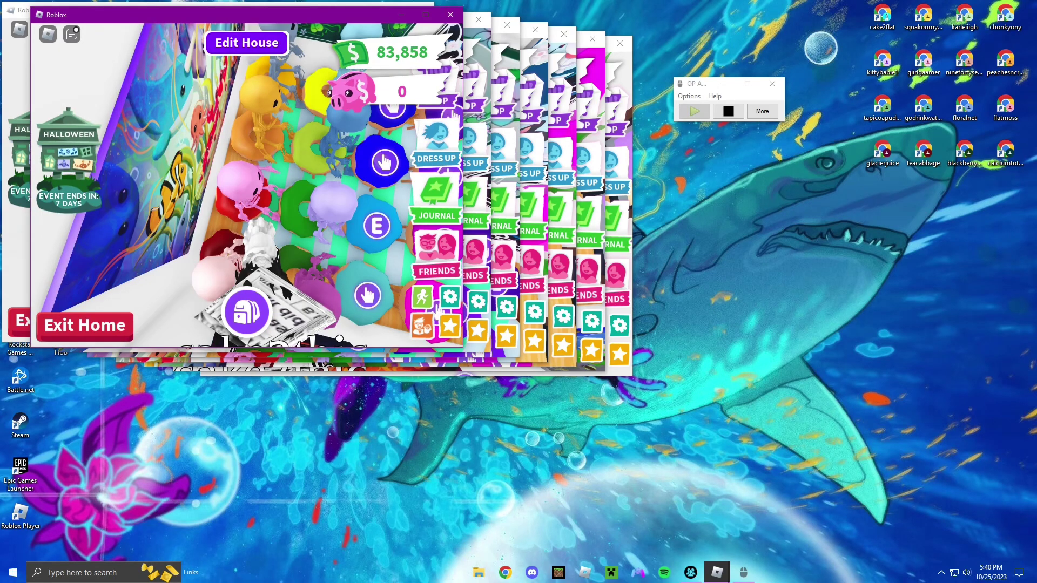
click(21, 52)
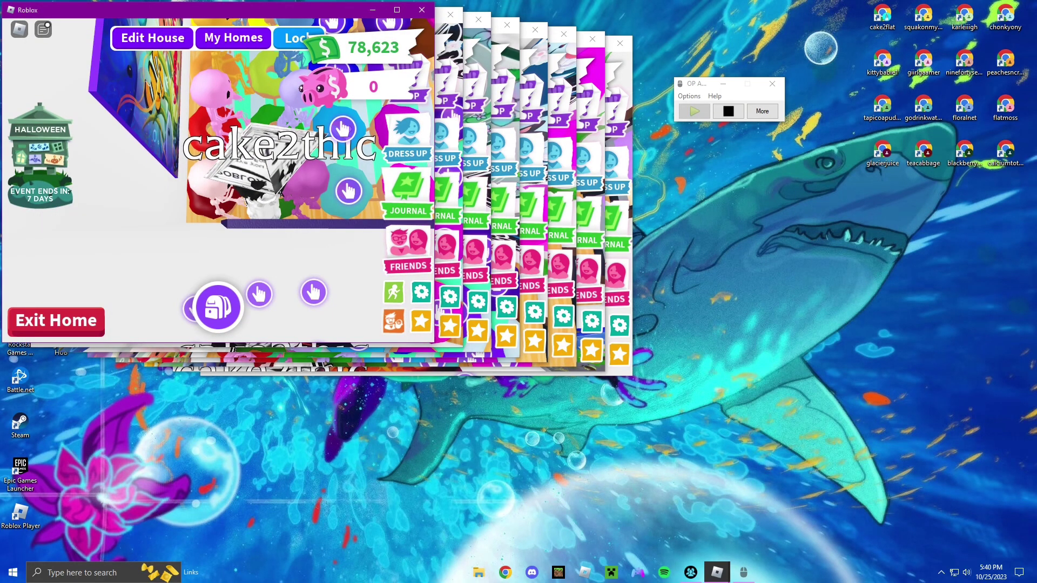
key(F8)
Configure the macro playback to repeat until stopped with an interval of 3 seconds
click(714, 96)
mouse_move(688, 95)
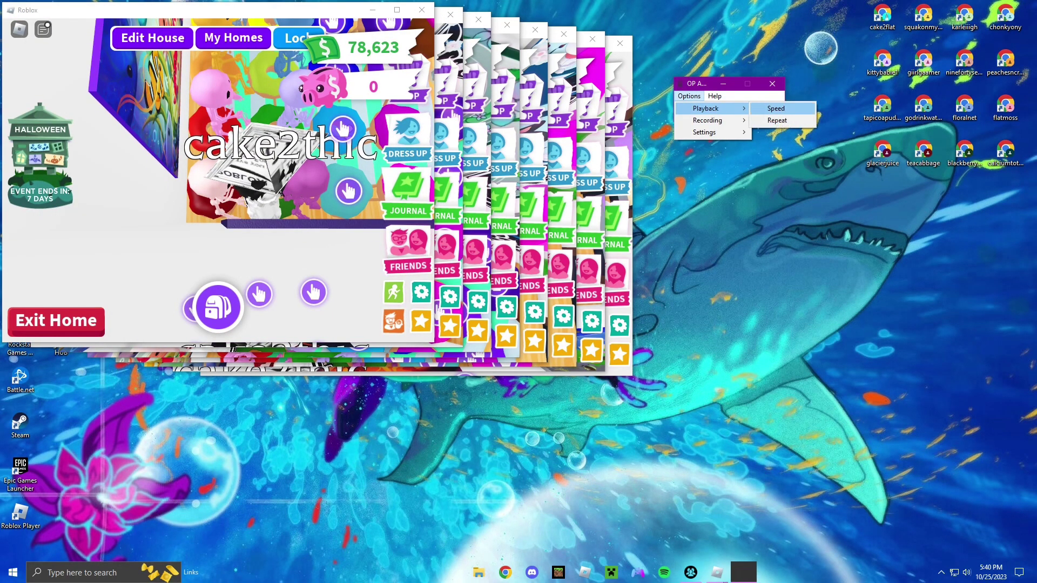
click(778, 120)
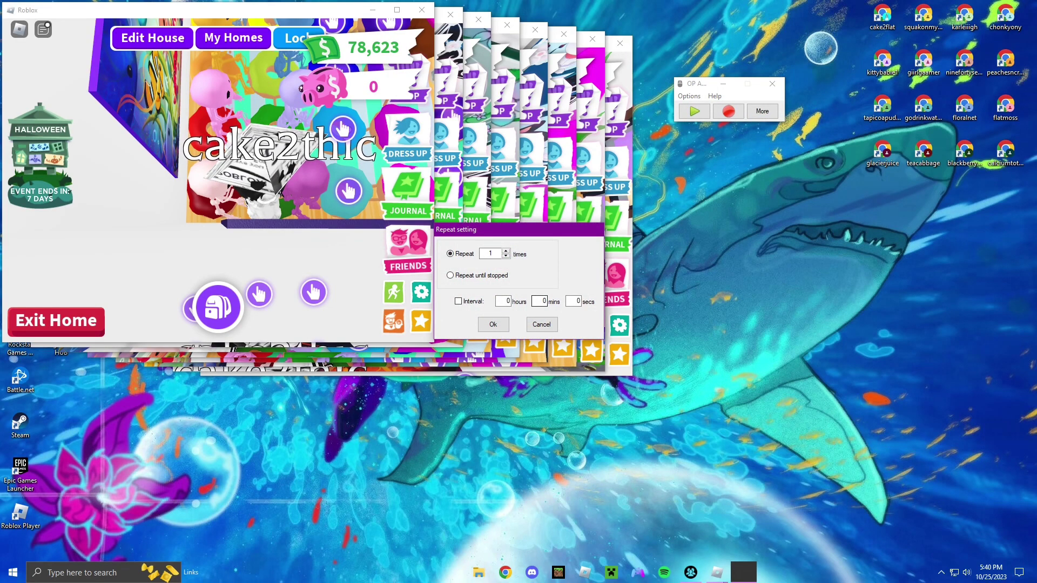
click(574, 301)
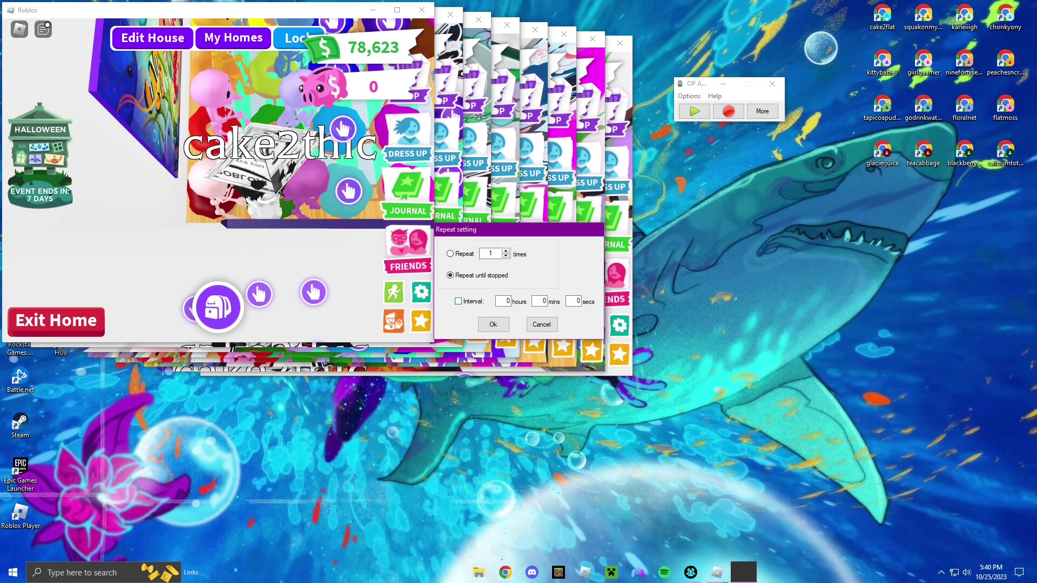
click(458, 301)
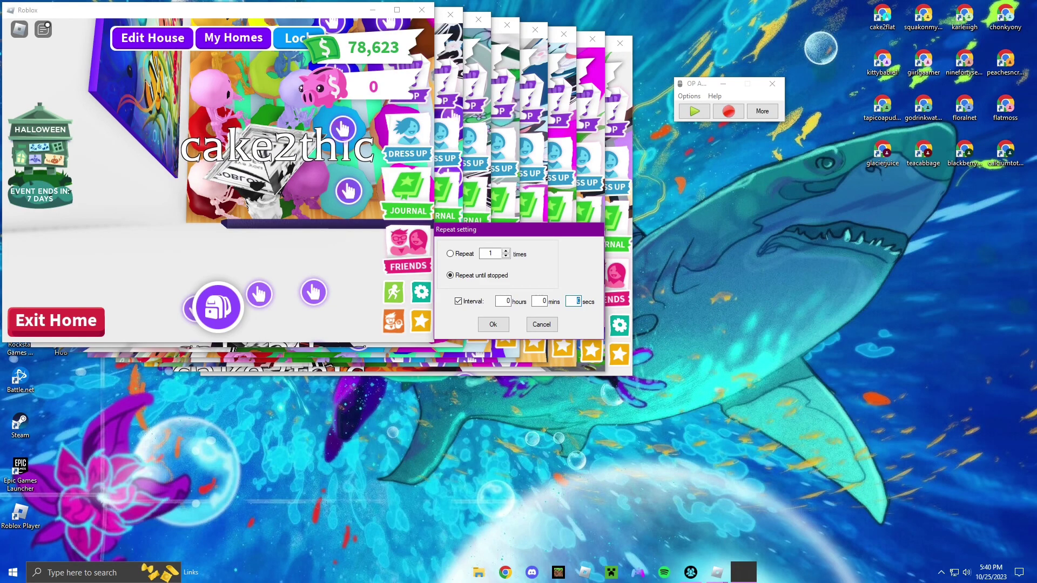
click(493, 324)
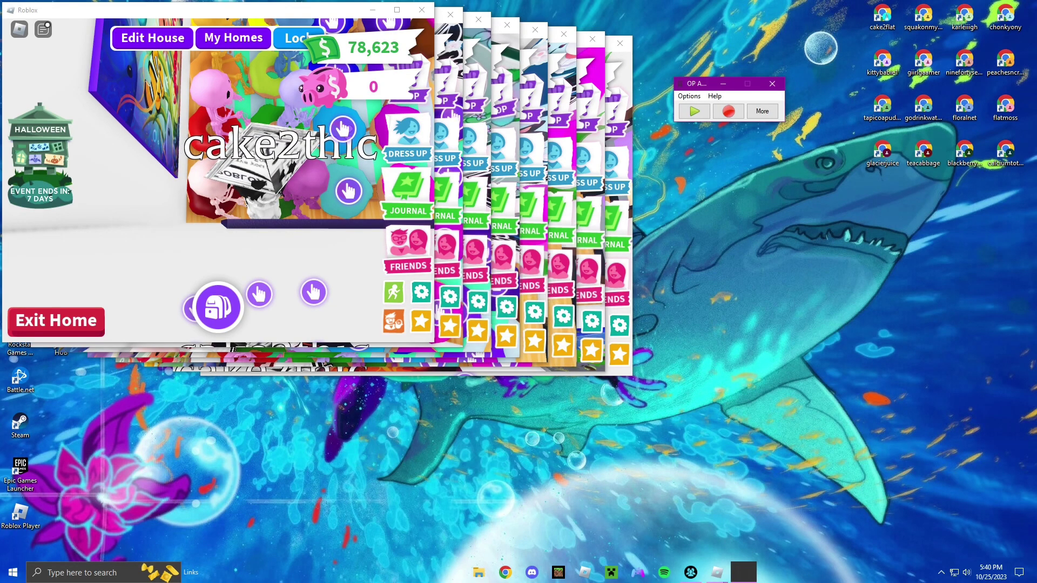
Run the recorded macro so it cycles focus back and forth through the eight cascaded Roblox windows
key(F8)
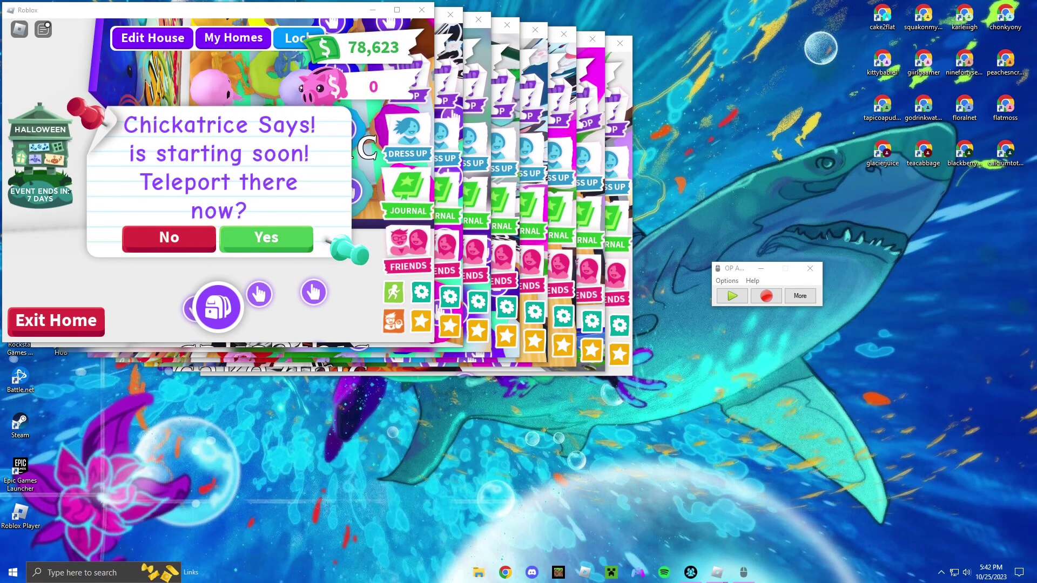
key(alt+Tab)
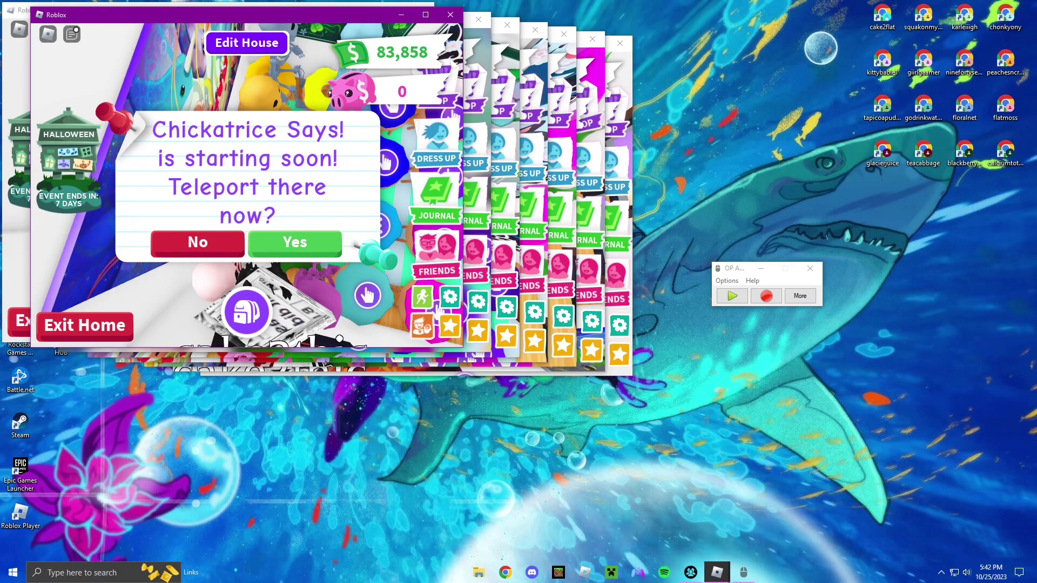
key(alt+Tab)
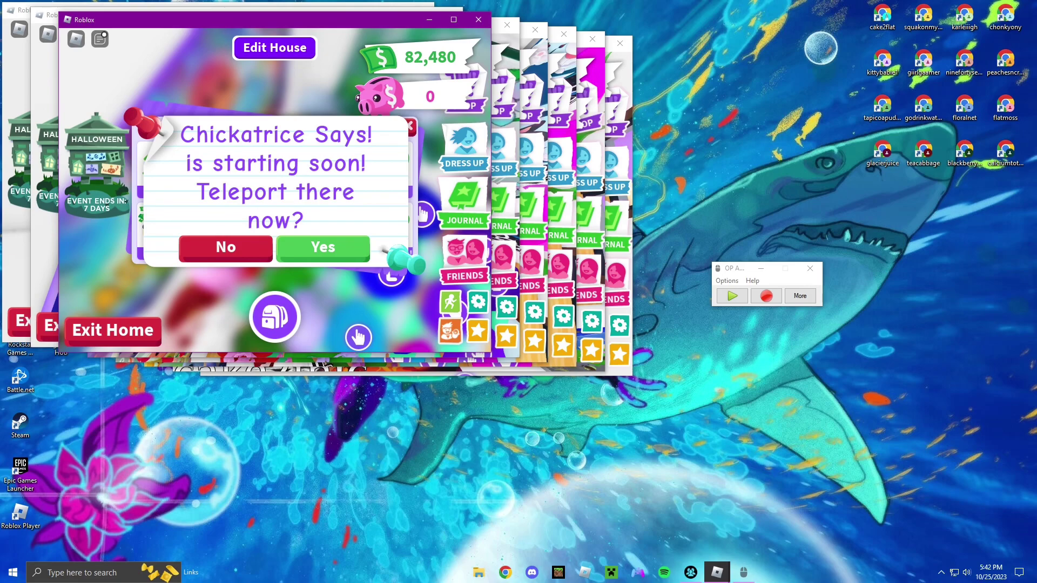
key(alt+Tab)
key(alt+Tab)
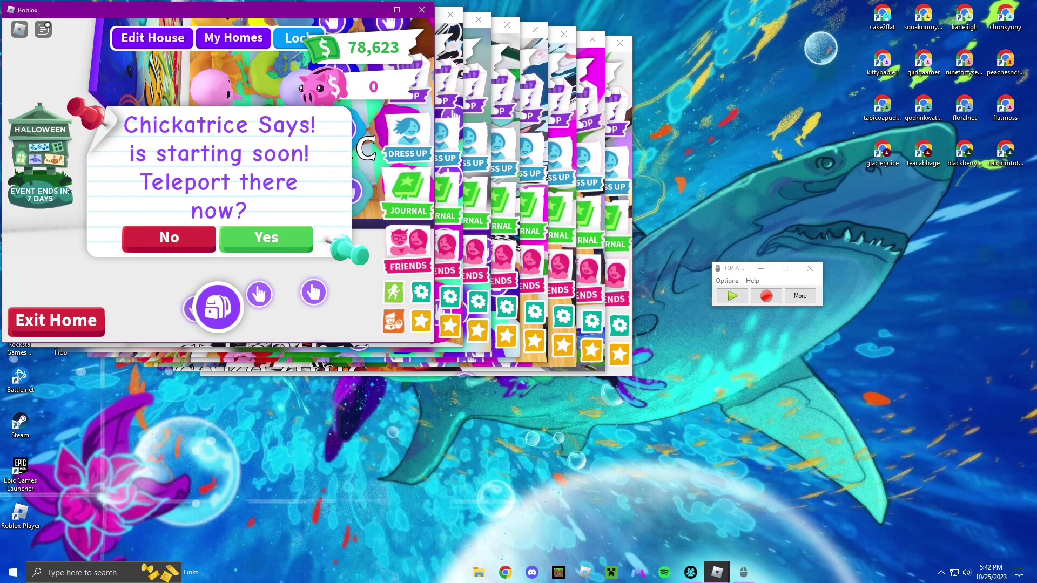
key(alt+Tab)
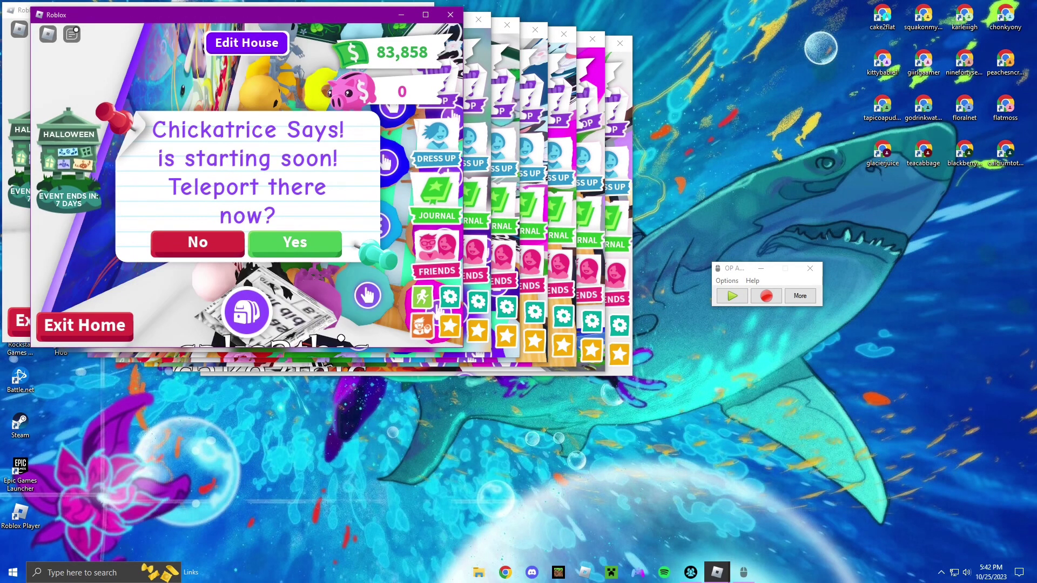
key(alt+Tab)
key(alt+Tab)
key(alt+Tab)
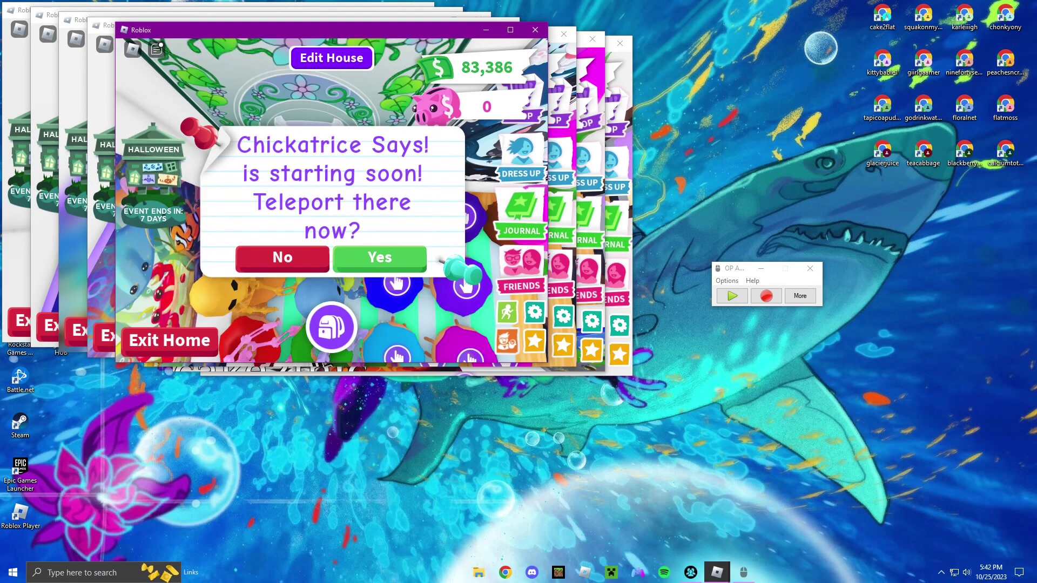
key(alt+Tab)
key(alt+Tab)
key(alt+Tab)
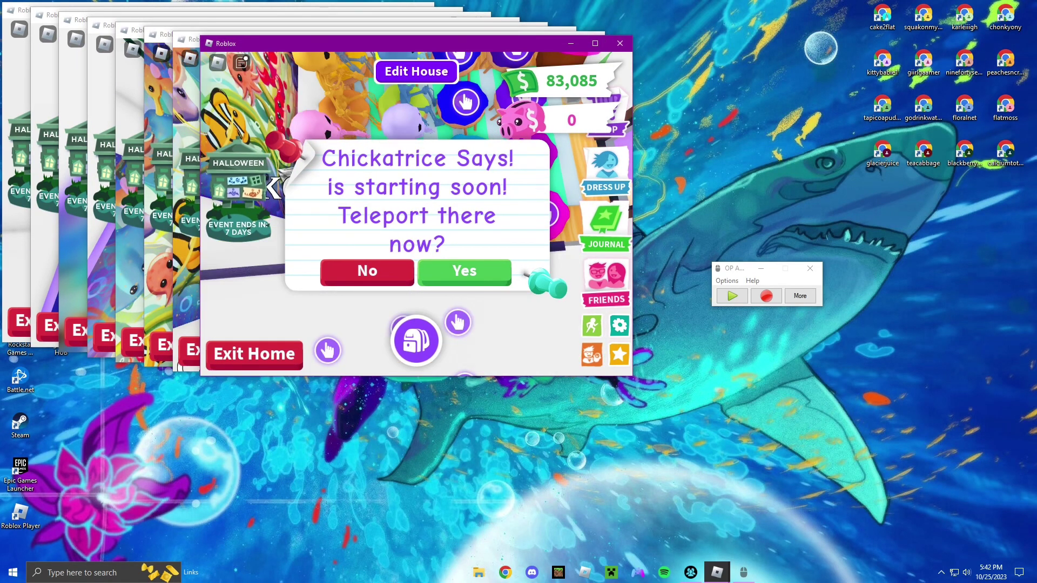
key(alt+Tab)
key(alt+Tab)
key(alt+Tab)
key(alt+Tab)
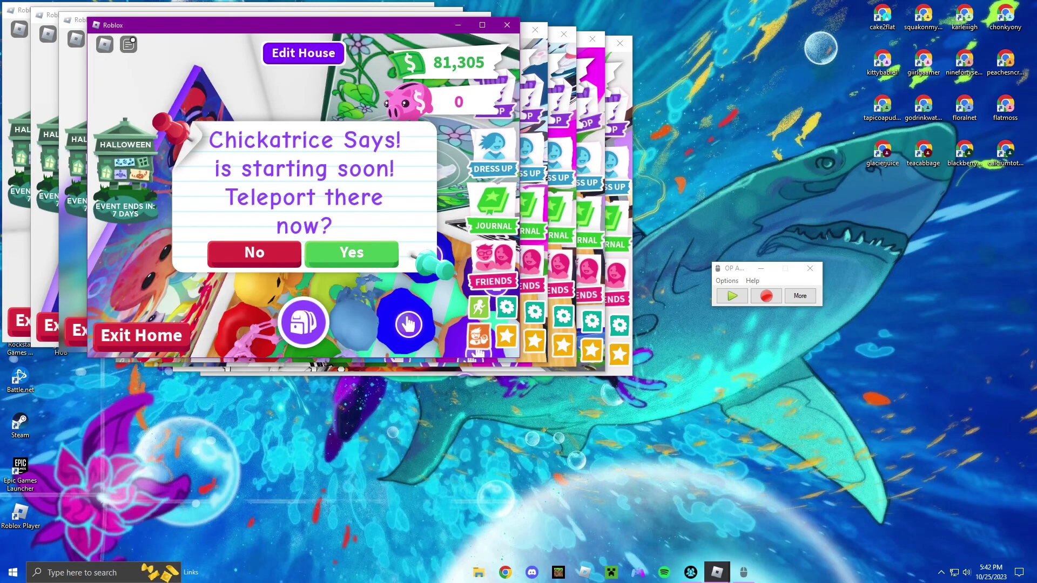
key(alt+Tab)
key(alt+Tab)
key(alt+Tab)
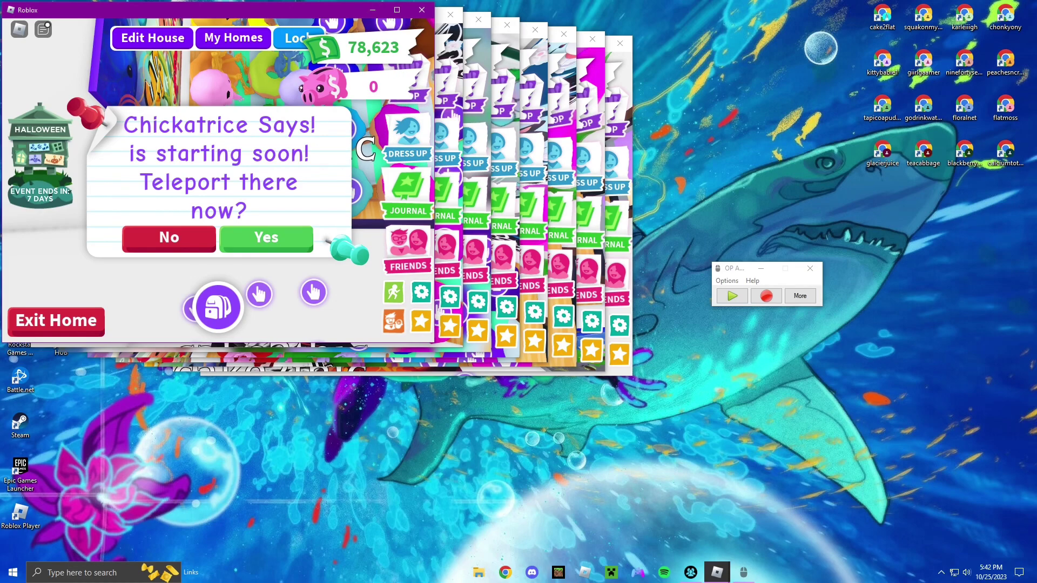
Set the macro's repeat interval to 10 minutes and 0 seconds, and cycle back to the first Roblox window
click(726, 281)
mouse_move(743, 293)
key(Right)
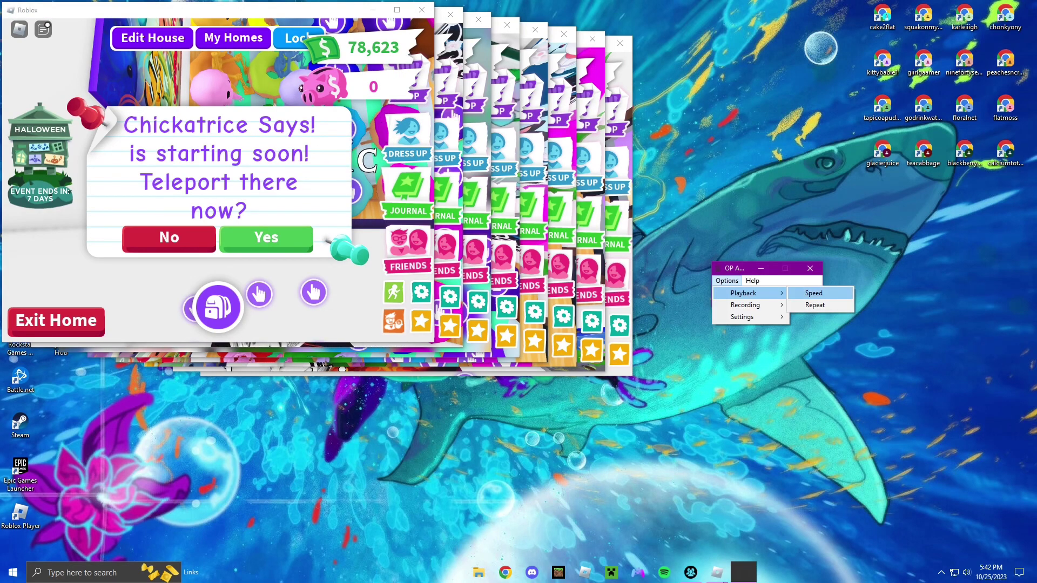
key(Down)
key(Return)
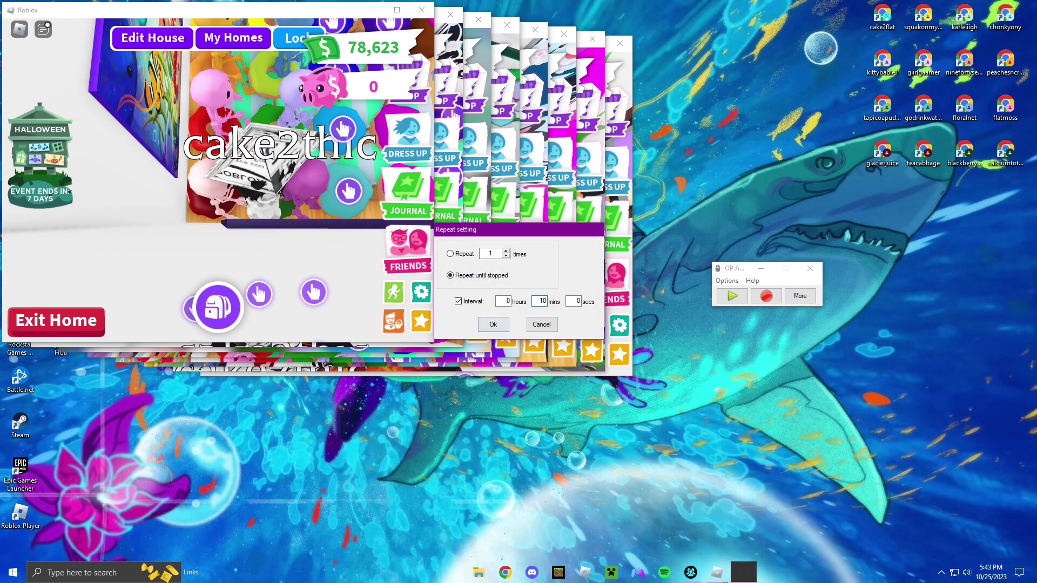
key(Return)
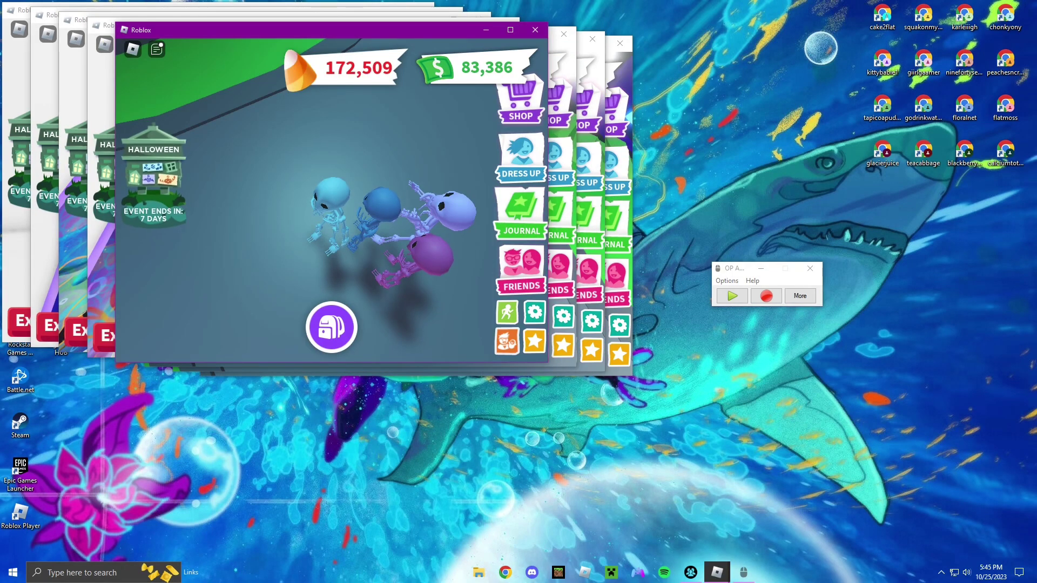
key(alt+Tab)
key(alt+Tab)
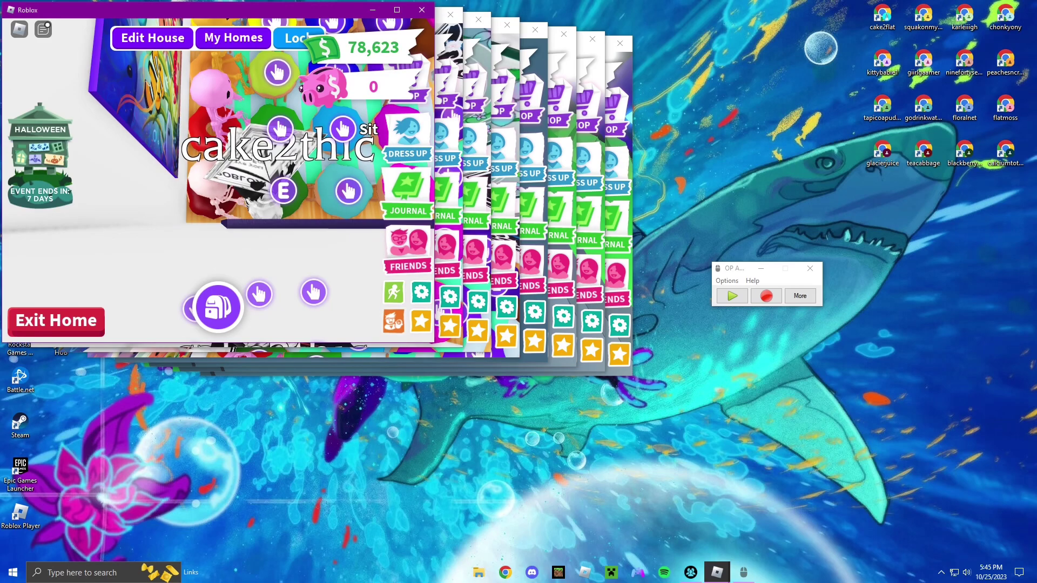